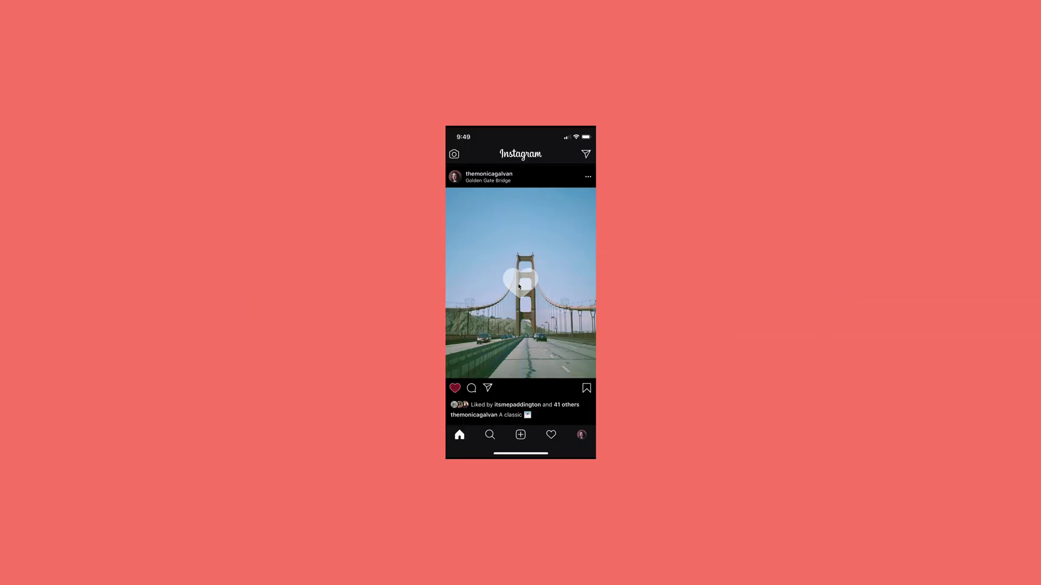
- Like the Golden Gate Bridge photo in the Instagram prototype to preview the heart animation
{"action": "double_click", "coordinate": [518, 287]}
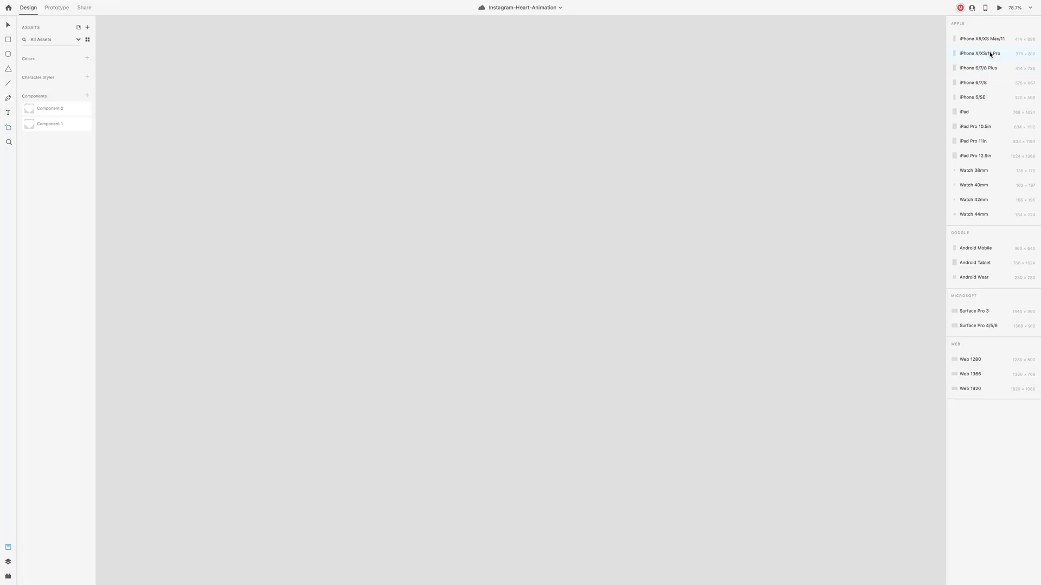
- Create an iPhone X/XS/11 Pro artboard and name it Heart_1
{"action": "left_click", "coordinate": [990, 53]}
{"action": "key", "text": "v"}
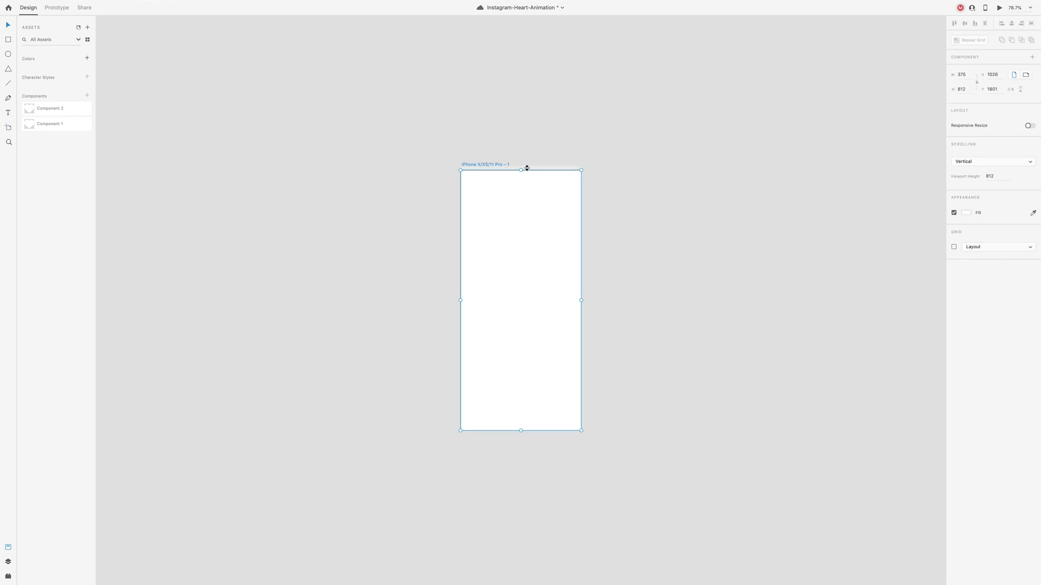
{"action": "double_click", "coordinate": [486, 164]}
{"action": "type", "text": "Heart_1"}
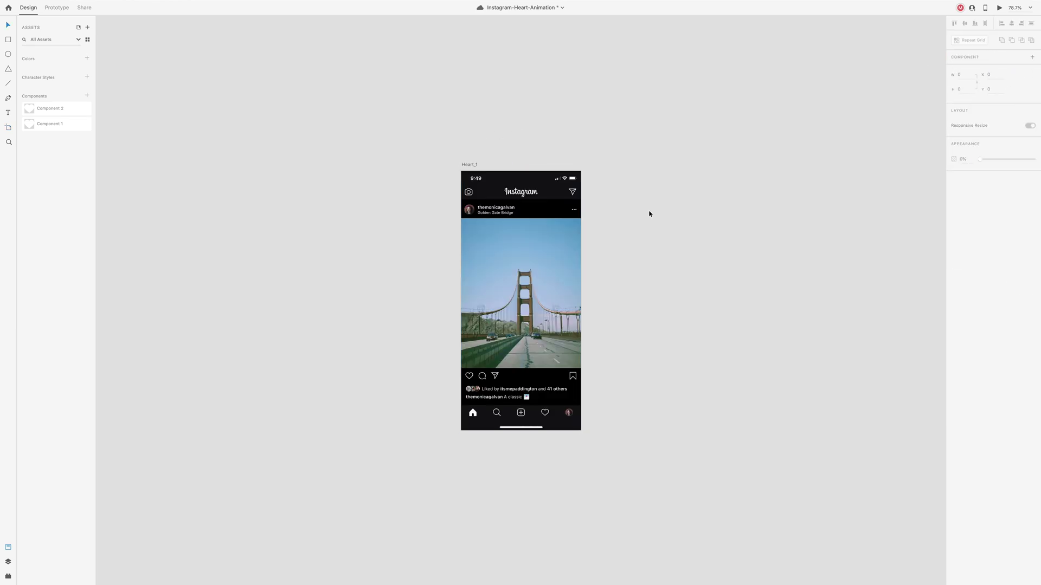
- Duplicate the Heart_1 artboard with its Instagram post beside the original as Heart_2
{"action": "left_click_drag", "start_coordinate": [648, 214], "coordinate": [584, 218]}
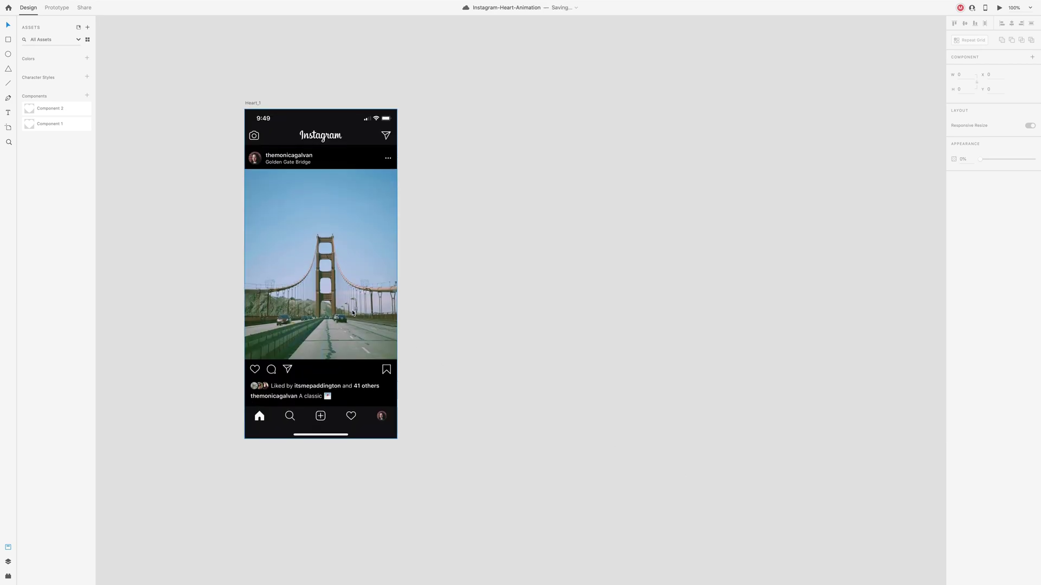
{"action": "left_click_drag", "start_coordinate": [368, 289], "coordinate": [375, 303]}
{"action": "left_click_drag", "start_coordinate": [252, 119], "coordinate": [427, 125]}
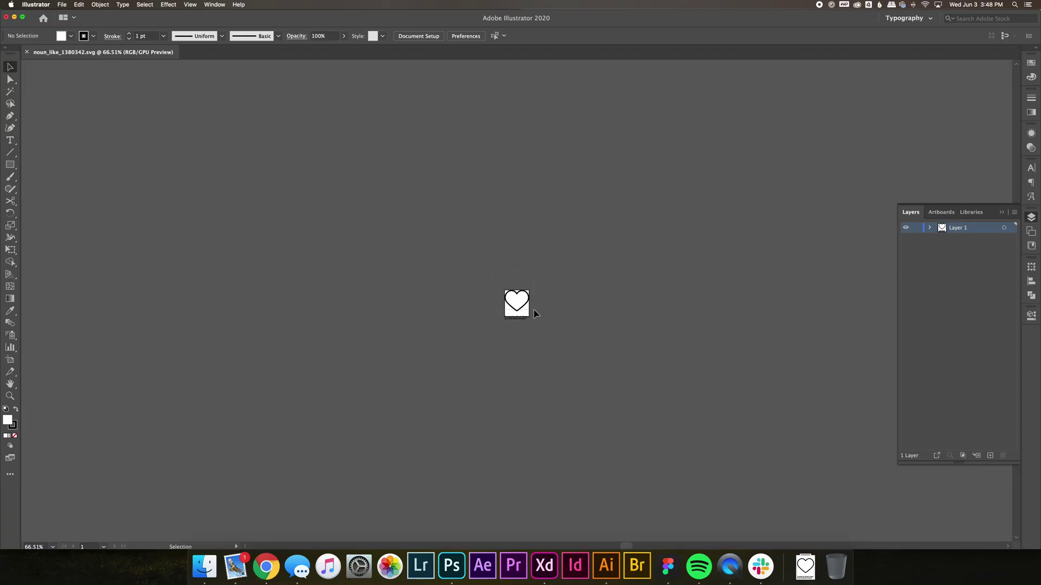
- In Illustrator, merge the heart outline and its interior into one solid black shape with the Shape Builder tool
{"action": "left_click_drag", "start_coordinate": [534, 309], "coordinate": [535, 311]}
{"action": "key", "text": "super+equal"}
{"action": "key", "text": "super+equal"}
{"action": "key", "text": "super+equal"}
{"action": "key", "text": "super+equal"}
{"action": "key", "text": "super+equal"}
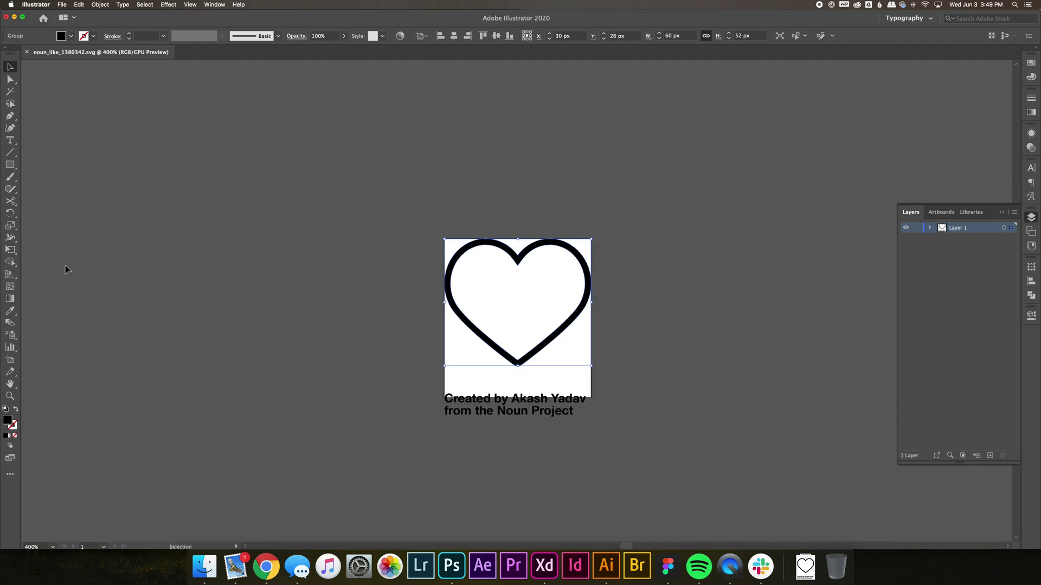
{"action": "left_click", "coordinate": [9, 262]}
{"action": "left_click_drag", "start_coordinate": [478, 247], "coordinate": [485, 265]}
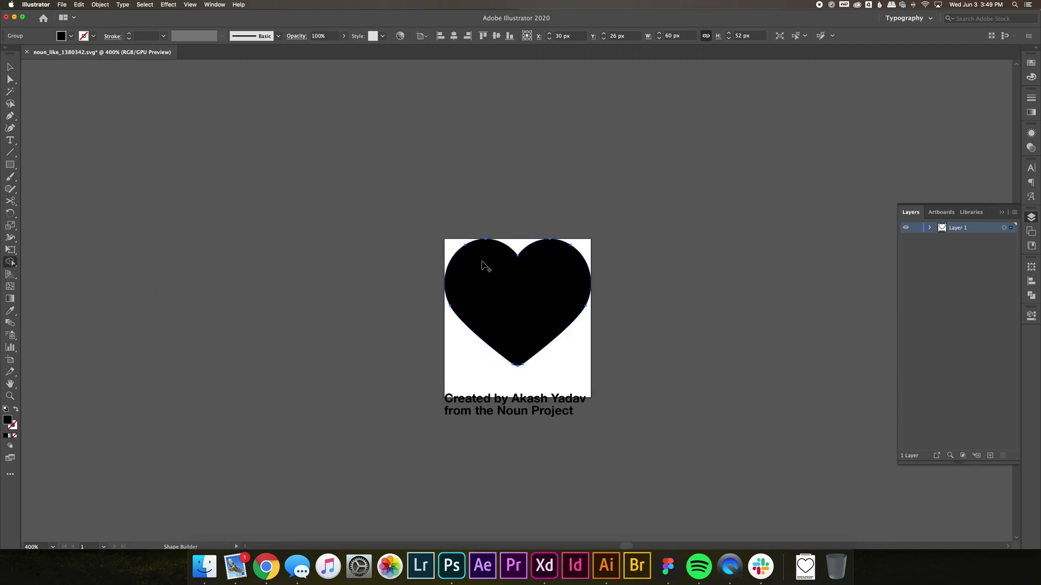
{"action": "key", "text": "v"}
{"action": "left_click", "coordinate": [718, 295]}
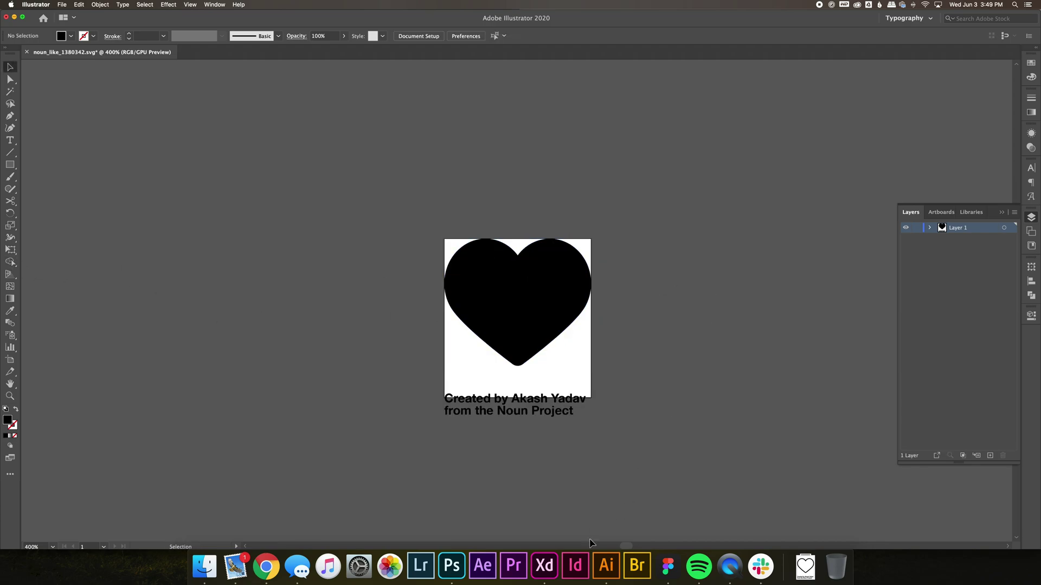
- Switch to Adobe XD, paste the solid black heart and place it on the pasteboard beside the Heart_2 artboard
{"action": "left_click", "coordinate": [545, 566]}
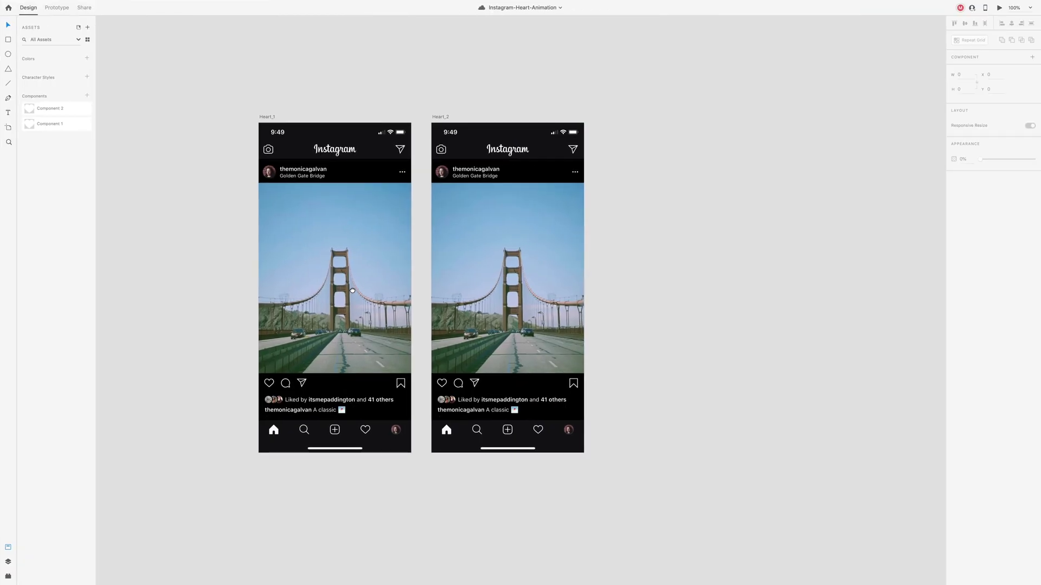
{"action": "key", "text": "ctrl+v"}
{"action": "left_click_drag", "start_coordinate": [530, 297], "coordinate": [636, 243]}
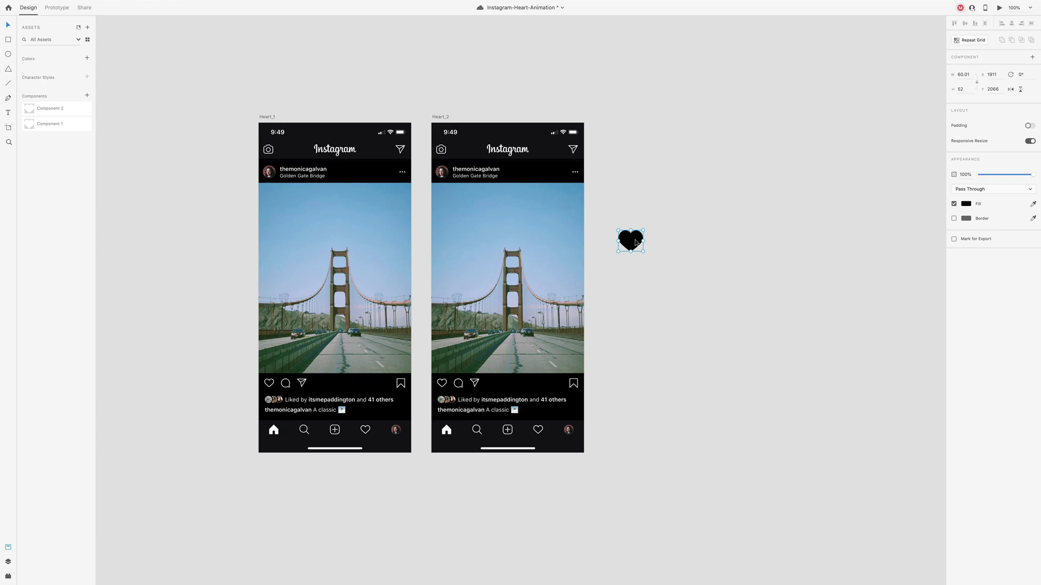
{"action": "left_click_drag", "start_coordinate": [633, 242], "coordinate": [643, 145]}
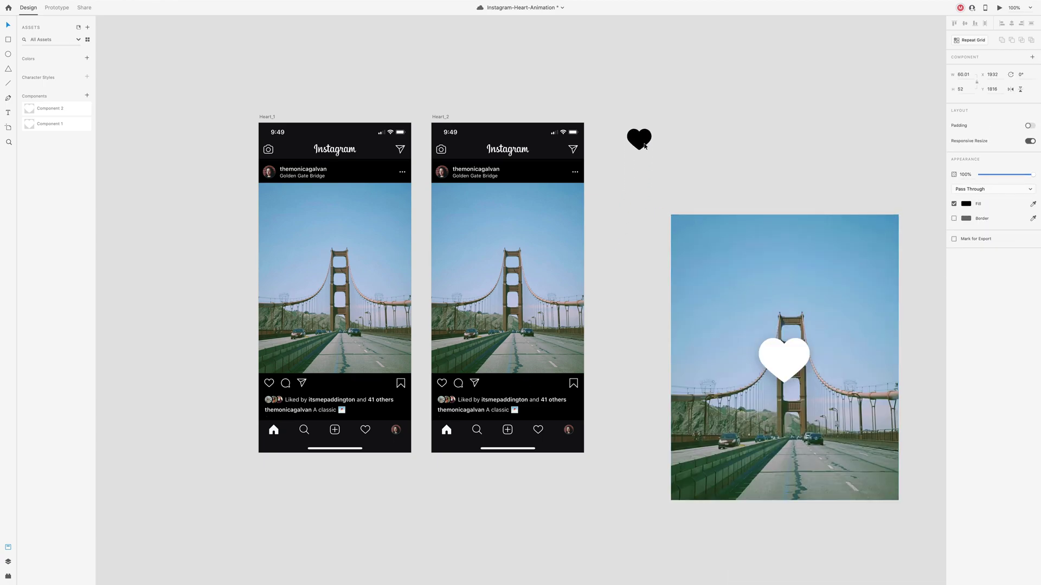
- Fit the white-heart reference image over Heart_2's photo and match the black heart to it, about 84.74 by 73.44
{"action": "left_click_drag", "start_coordinate": [786, 346], "coordinate": [553, 317]}
{"action": "left_click_drag", "start_coordinate": [659, 469], "coordinate": [591, 376]}
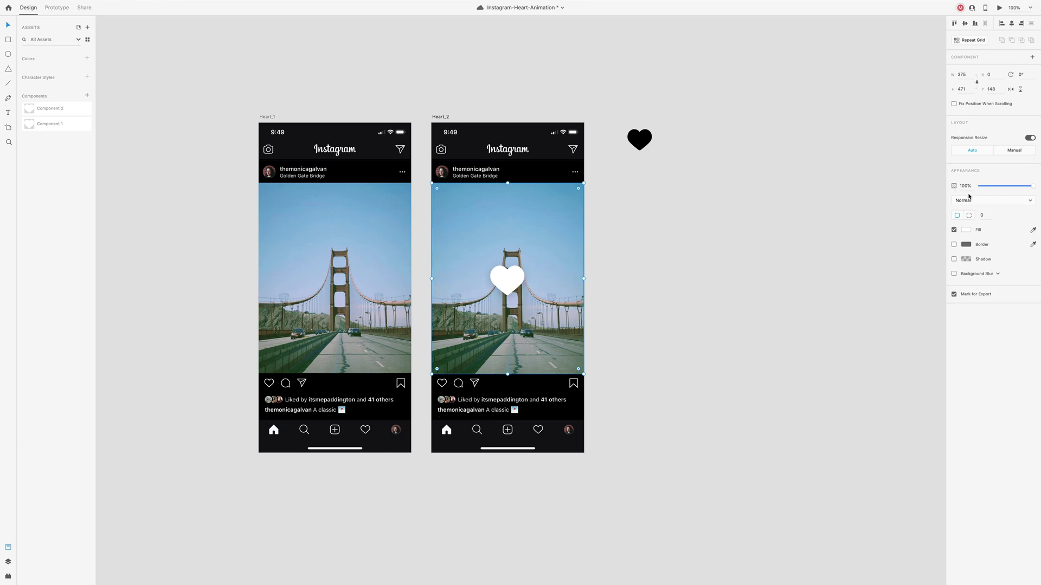
{"action": "left_click_drag", "start_coordinate": [640, 139], "coordinate": [573, 275]}
{"action": "left_click", "coordinate": [605, 250]}
{"action": "left_click", "coordinate": [561, 301]}
- Change the fill of the heart on Heart_2 to white
{"action": "left_click", "coordinate": [970, 233]}
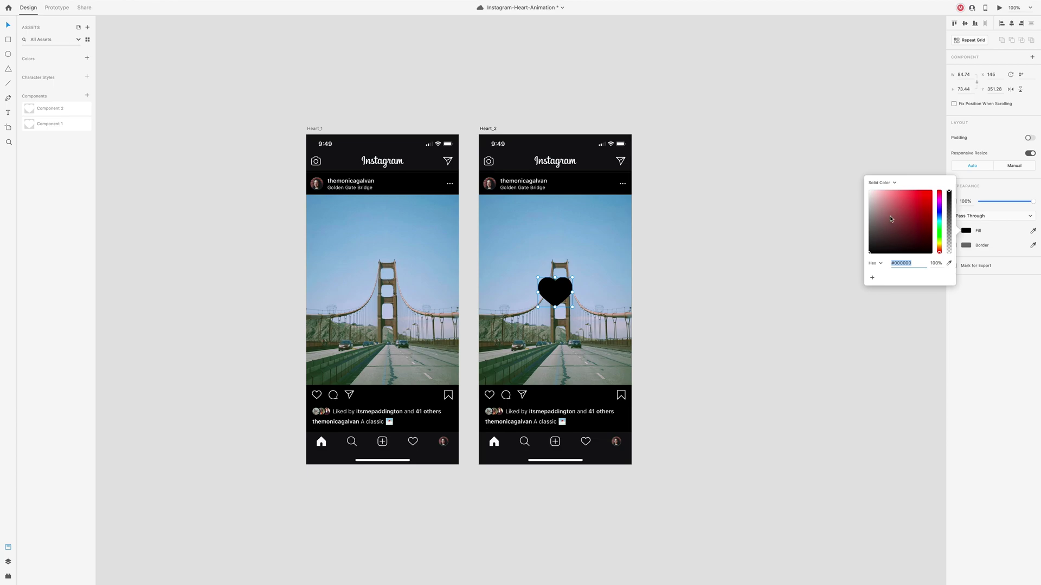
{"action": "left_click_drag", "start_coordinate": [889, 215], "coordinate": [841, 167]}
{"action": "left_click", "coordinate": [784, 181]}
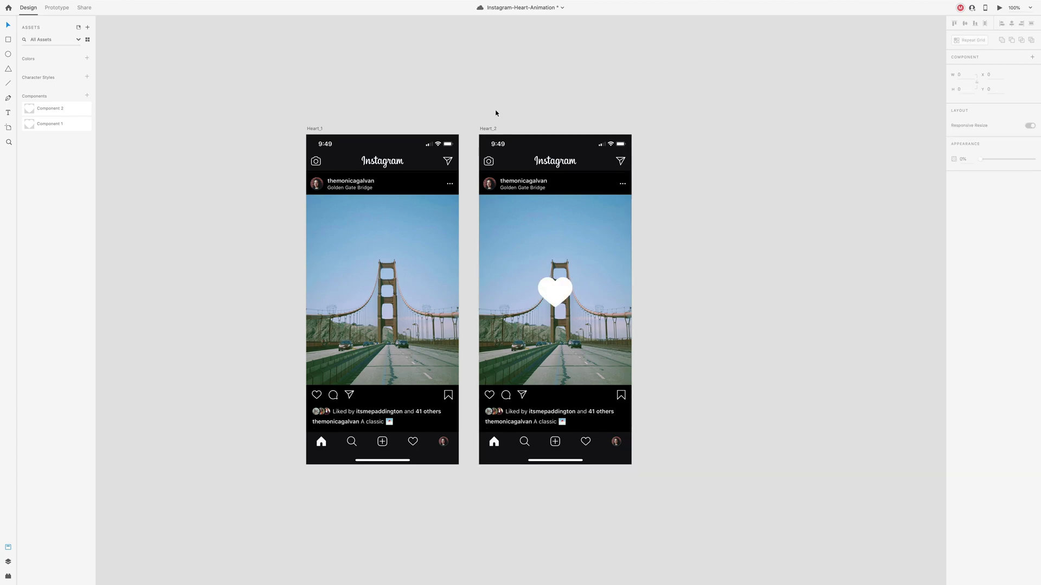
- Duplicate the Heart_2 artboard beside the original and rename the copy Heart_3
{"action": "left_click_drag", "start_coordinate": [496, 129], "coordinate": [692, 130]}
{"action": "double_click", "coordinate": [669, 130]}
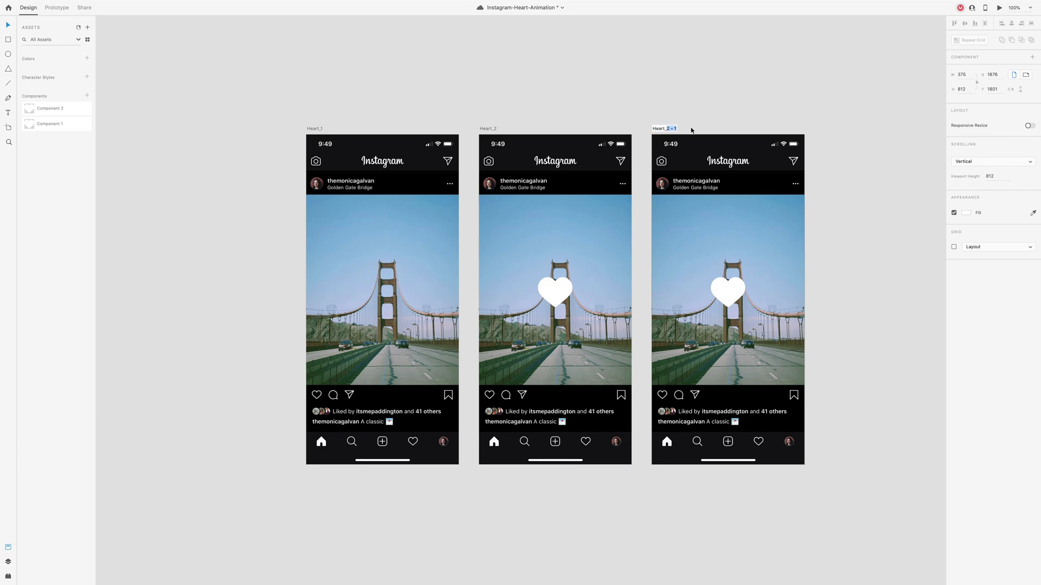
{"action": "type", "text": "3"}
{"action": "key", "text": "Return"}
- Duplicate the Heart_3 artboard as Heart_4 and delete the white heart from the copy
{"action": "scroll", "coordinate": [696, 122], "scroll_direction": "right", "scroll_amount": 3}
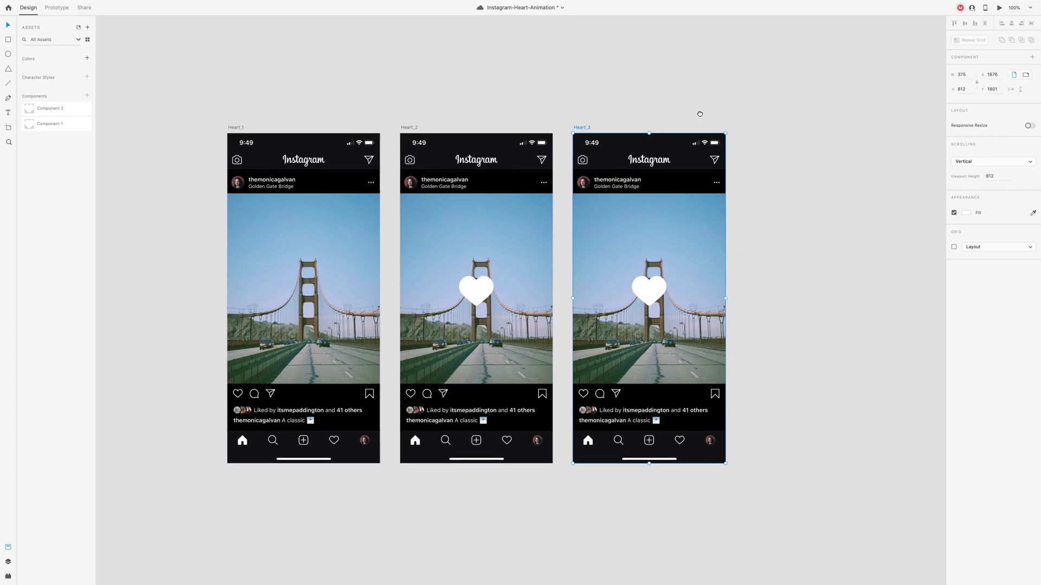
{"action": "left_click_drag", "start_coordinate": [581, 127], "coordinate": [802, 128]}
{"action": "double_click", "coordinate": [766, 125]}
{"action": "type", "text": "4"}
{"action": "key", "text": "Return"}
{"action": "left_click", "coordinate": [828, 290]}
{"action": "key", "text": "Delete"}
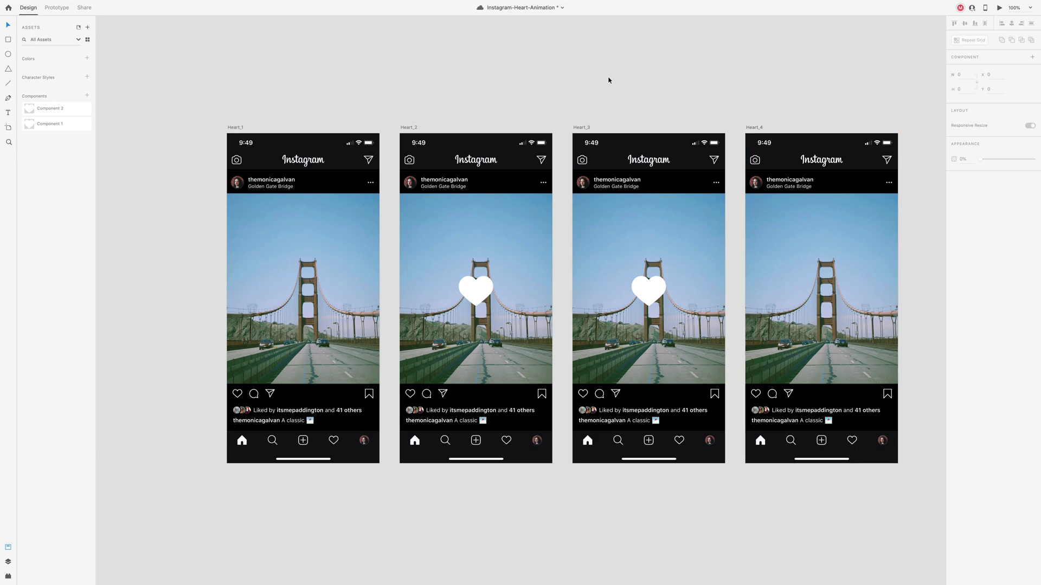
- Enlarge the heart on Heart_2 slightly and paste a copy of Heart_3's heart over it for size comparison
{"action": "left_click", "coordinate": [476, 290]}
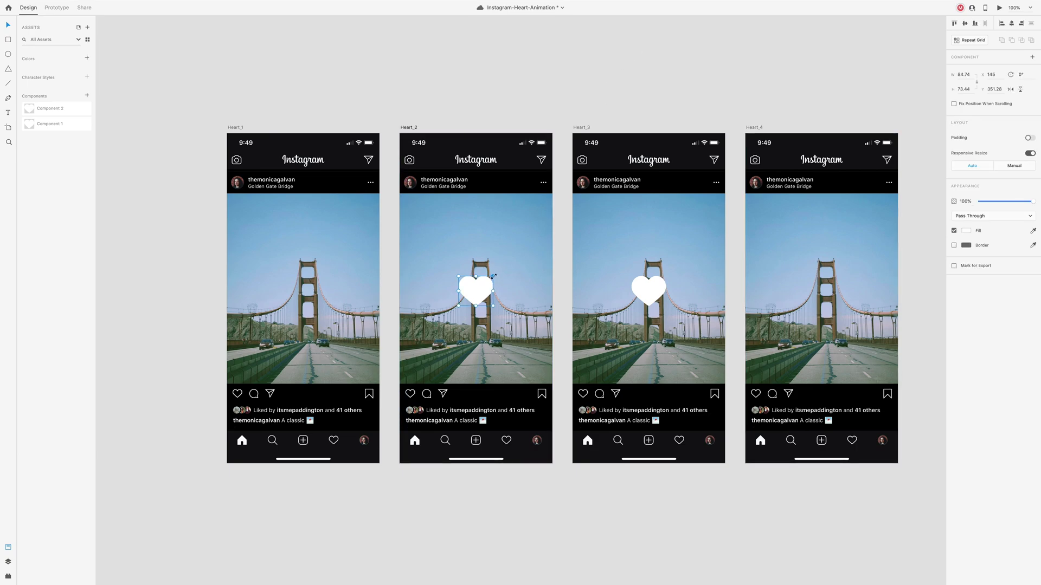
{"action": "left_click_drag", "start_coordinate": [492, 276], "coordinate": [495, 274]}
{"action": "left_click", "coordinate": [648, 290]}
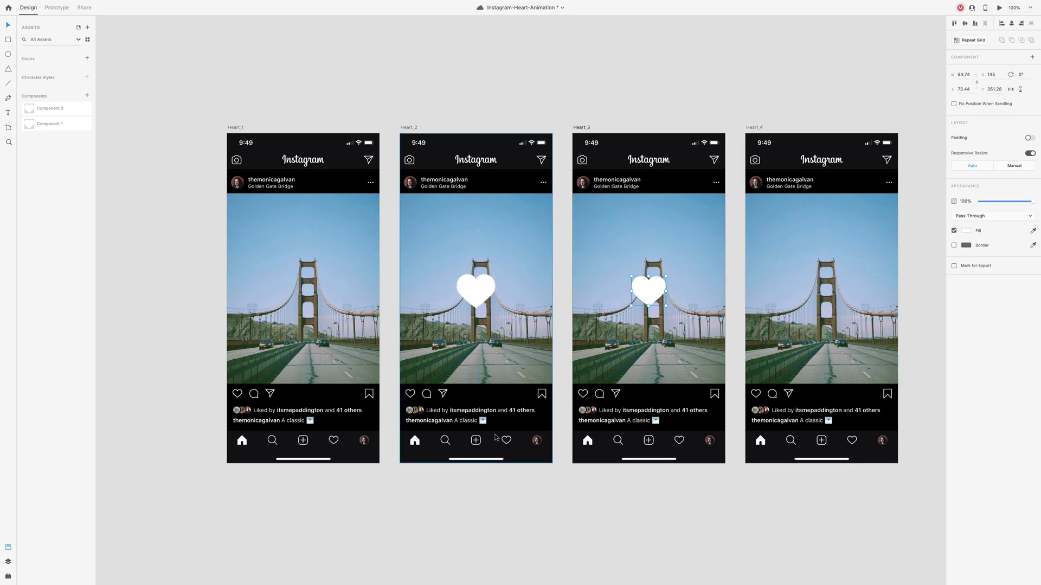
{"action": "key", "text": "super+c"}
{"action": "left_click", "coordinate": [499, 360]}
{"action": "key", "text": "super+v"}
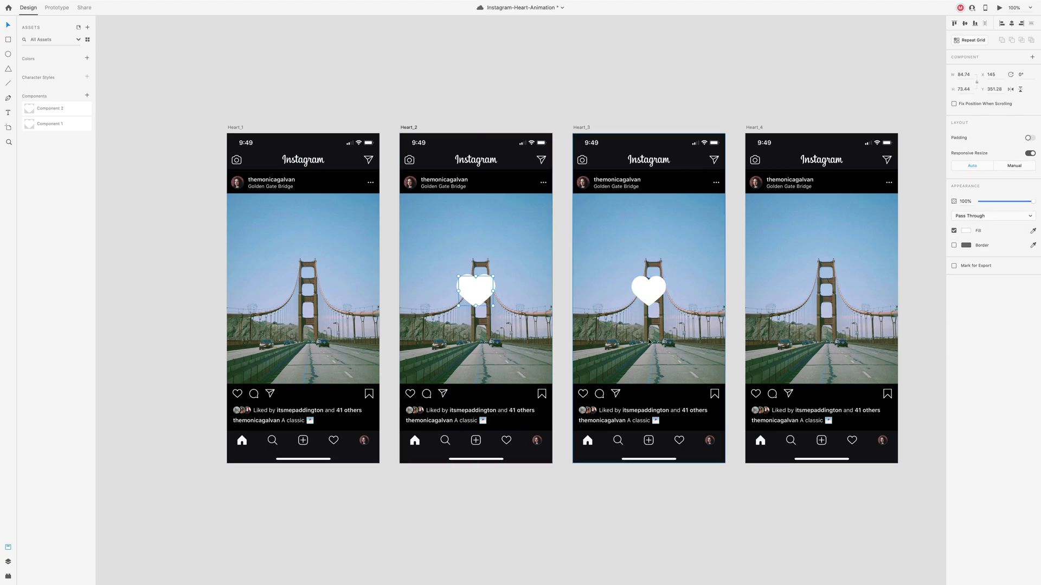
- Fill the pasted comparison heart on Heart_2 with black and enlarge the white heart behind it further
{"action": "left_click", "coordinate": [965, 231]}
{"action": "left_click", "coordinate": [871, 252]}
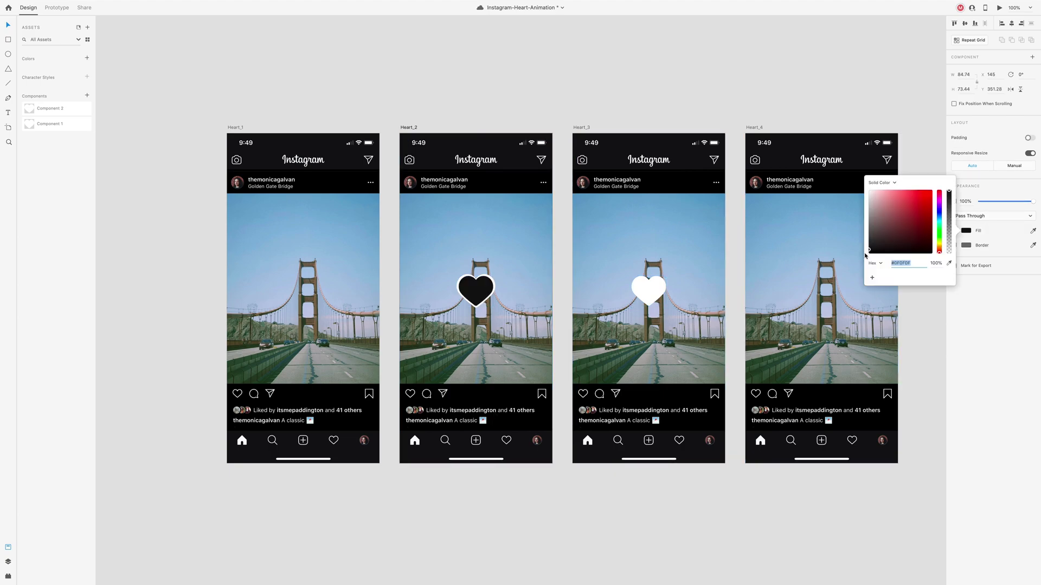
{"action": "left_click", "coordinate": [741, 233]}
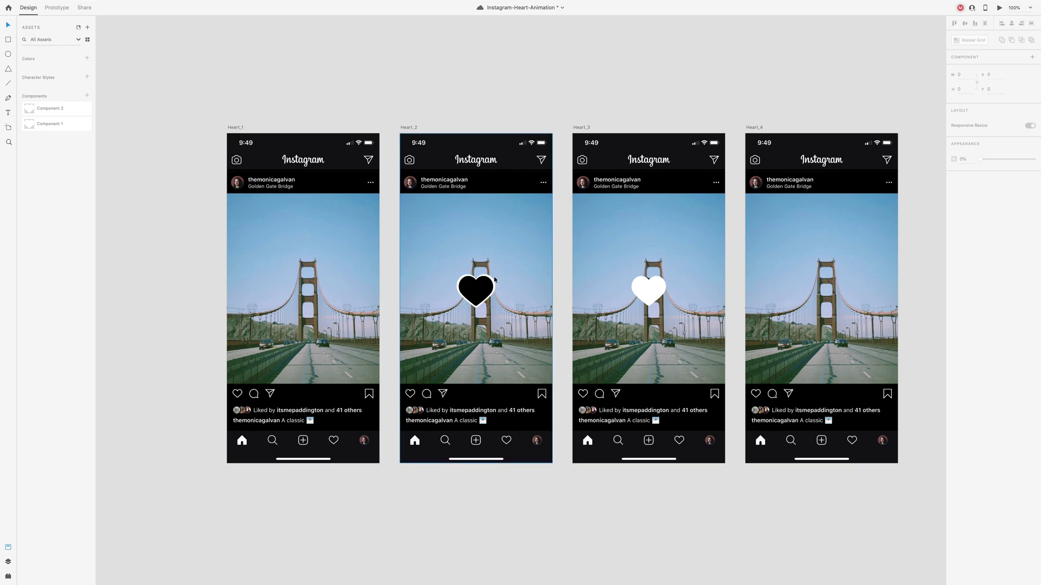
{"action": "left_click", "coordinate": [474, 291]}
{"action": "left_click_drag", "start_coordinate": [496, 274], "coordinate": [497, 273]}
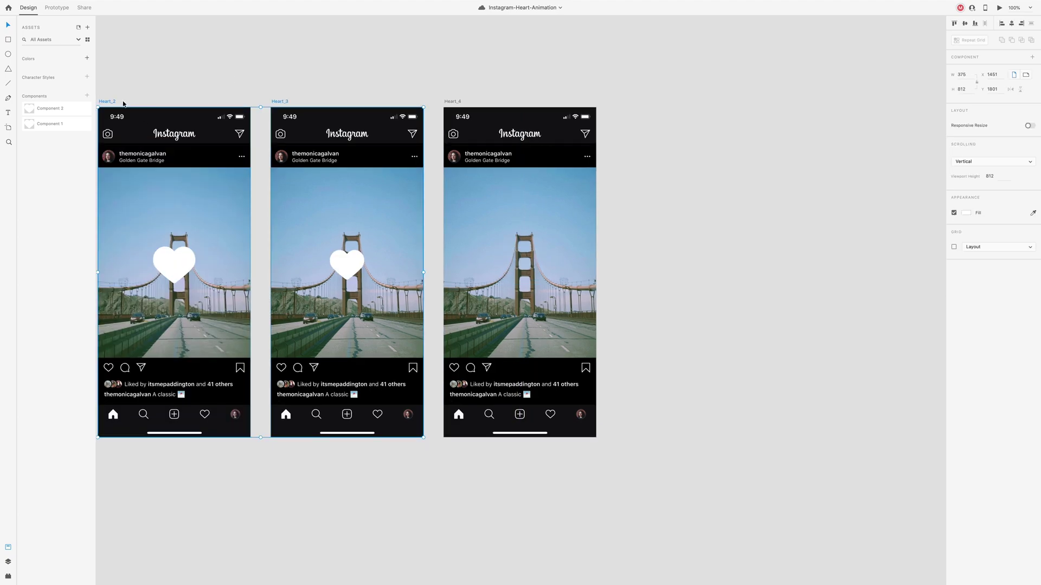
- Duplicate the Heart_2 and Heart_3 artboards after Heart_4 and rename the copies Heart_5 and Heart_6
{"action": "left_click_drag", "start_coordinate": [110, 102], "coordinate": [628, 118], "text": "alt"}
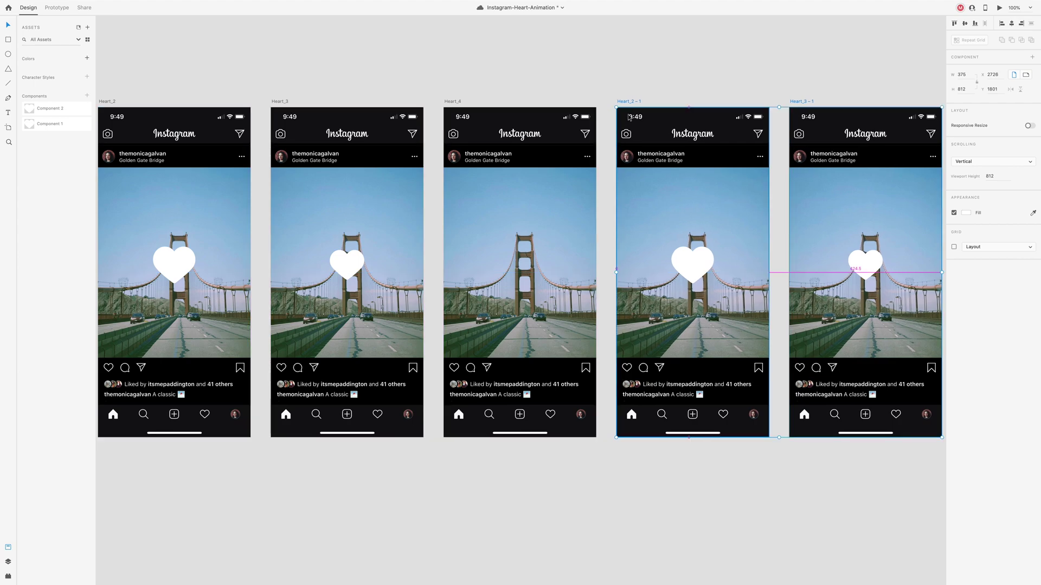
{"action": "left_click", "coordinate": [658, 70]}
{"action": "double_click", "coordinate": [635, 101]}
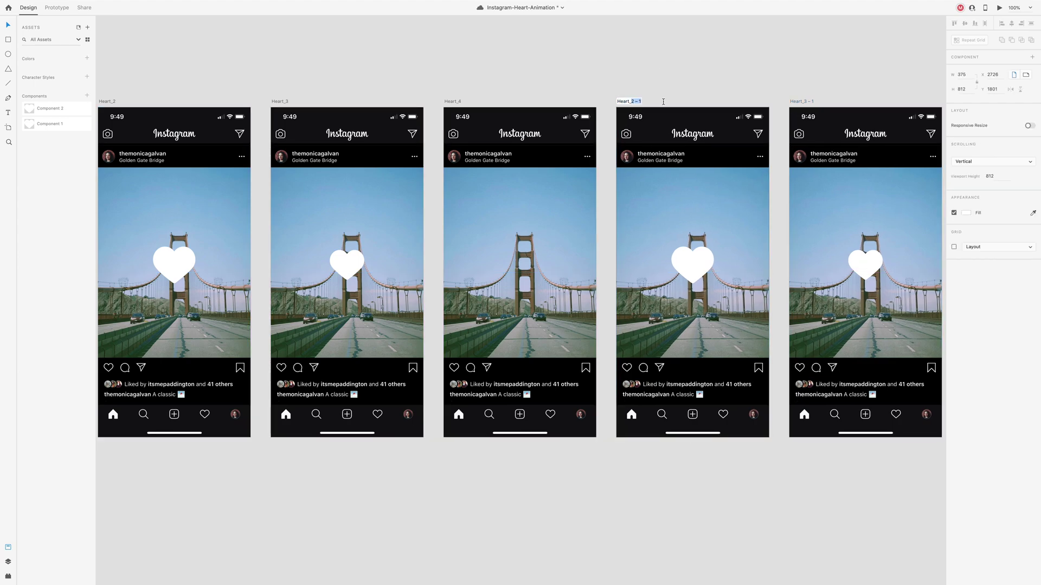
{"action": "type", "text": "Heart_5"}
{"action": "double_click", "coordinate": [805, 101]}
{"action": "left_click_drag", "start_coordinate": [804, 101], "coordinate": [848, 104]}
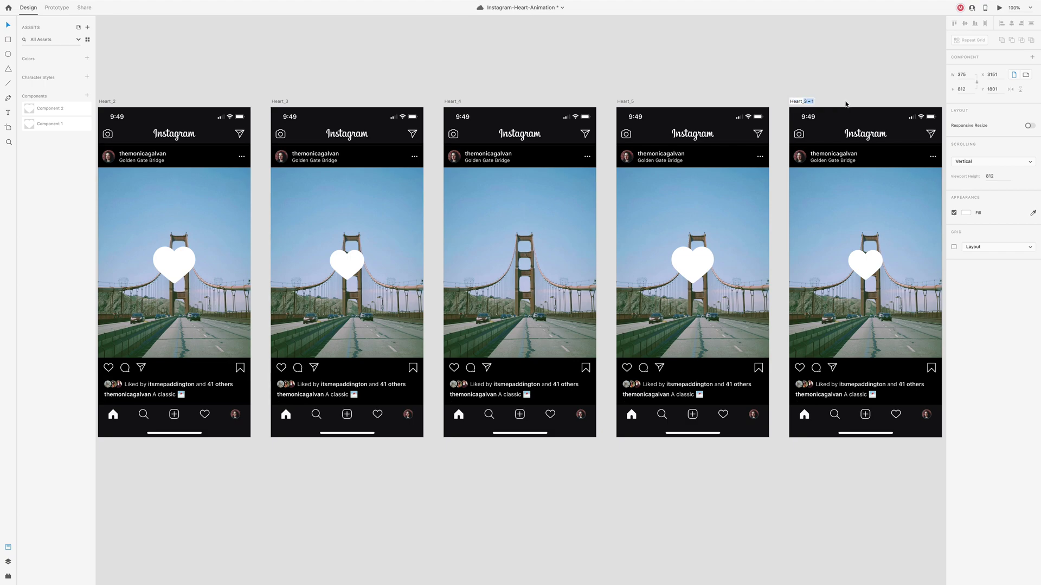
{"action": "type", "text": "6"}
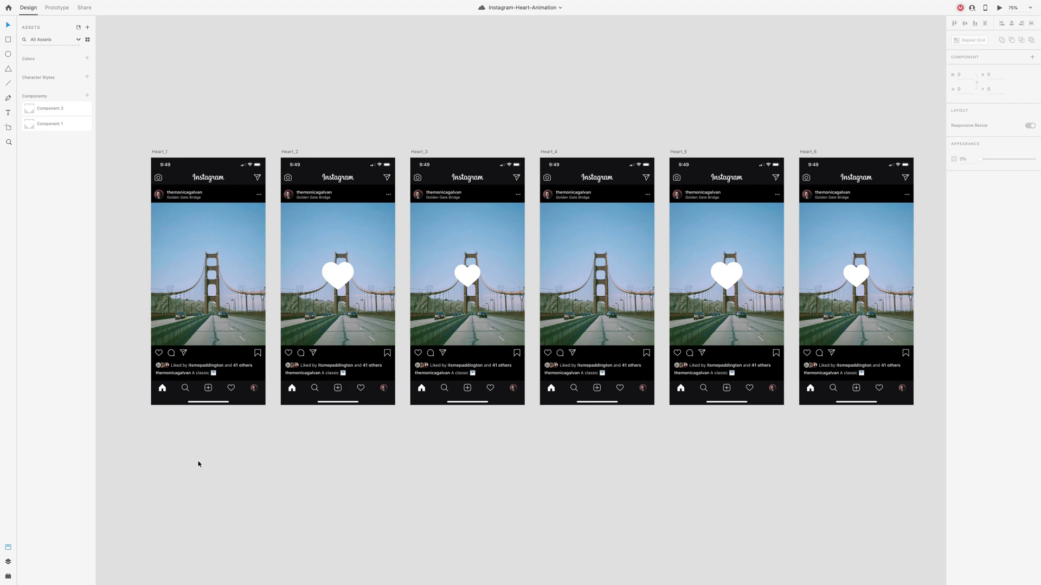
- Switch to Prototype mode and set Heart_1 as the home artboard
{"action": "left_click", "coordinate": [57, 8]}
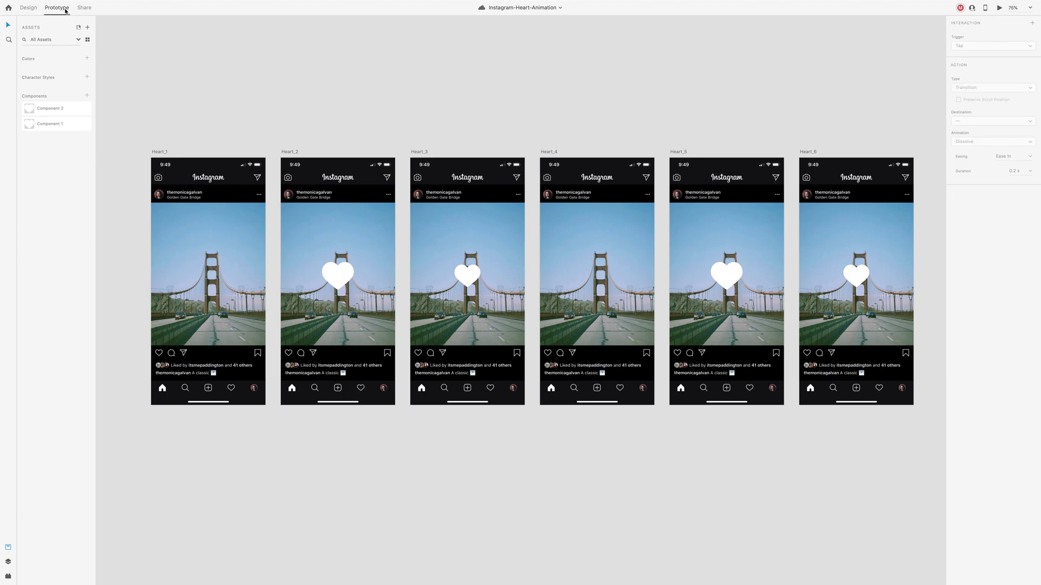
{"action": "left_click", "coordinate": [192, 260]}
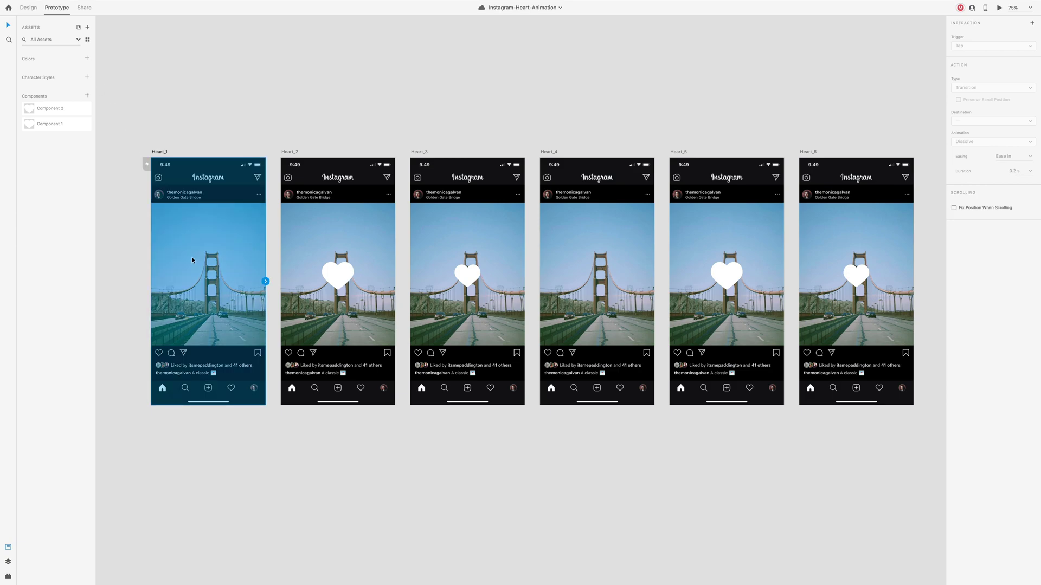
{"action": "left_click", "coordinate": [147, 165]}
- Link the Heart_1 artboard to Heart_2 with a Tap trigger and the Auto-Animate action
{"action": "left_click", "coordinate": [161, 154]}
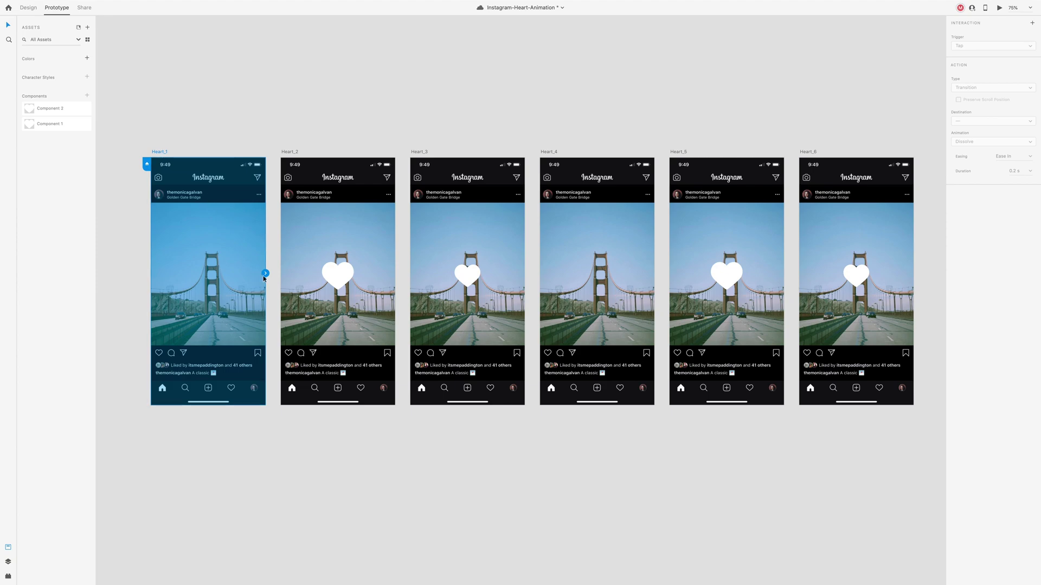
{"action": "left_click_drag", "start_coordinate": [265, 273], "coordinate": [314, 266]}
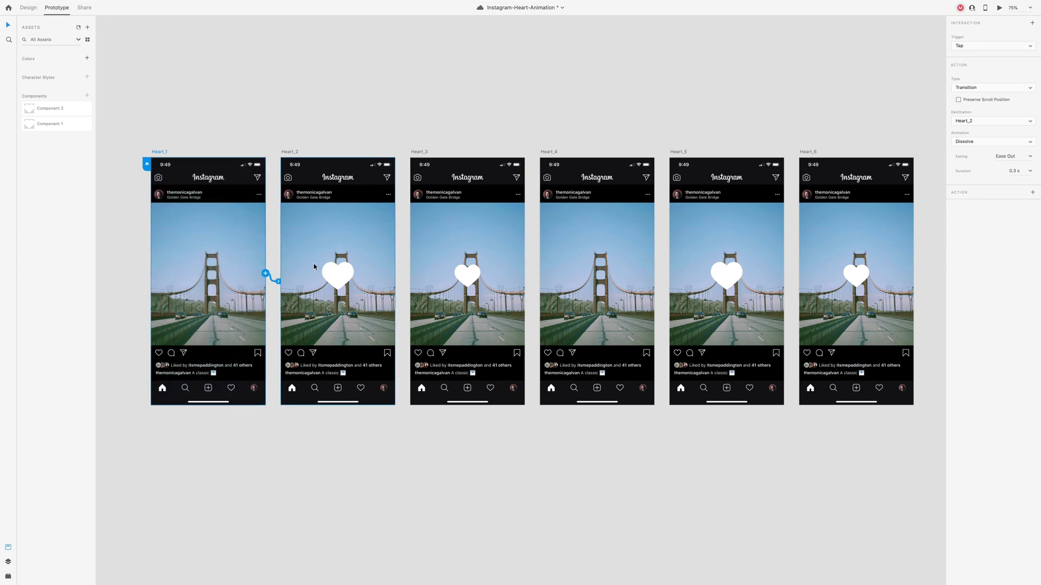
{"action": "left_click", "coordinate": [976, 48]}
{"action": "left_click", "coordinate": [975, 47]}
{"action": "left_click", "coordinate": [976, 89]}
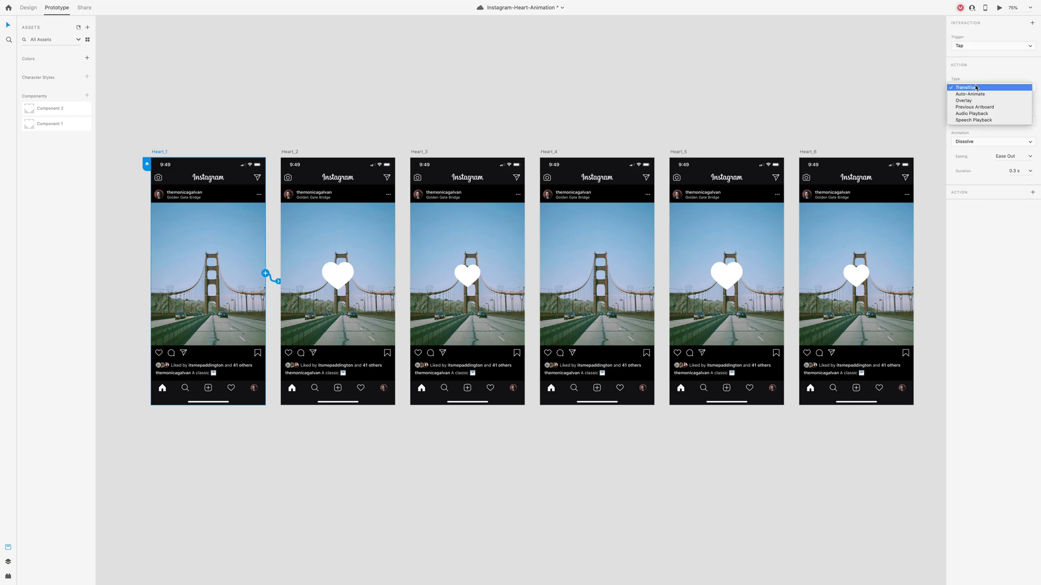
{"action": "left_click", "coordinate": [975, 94]}
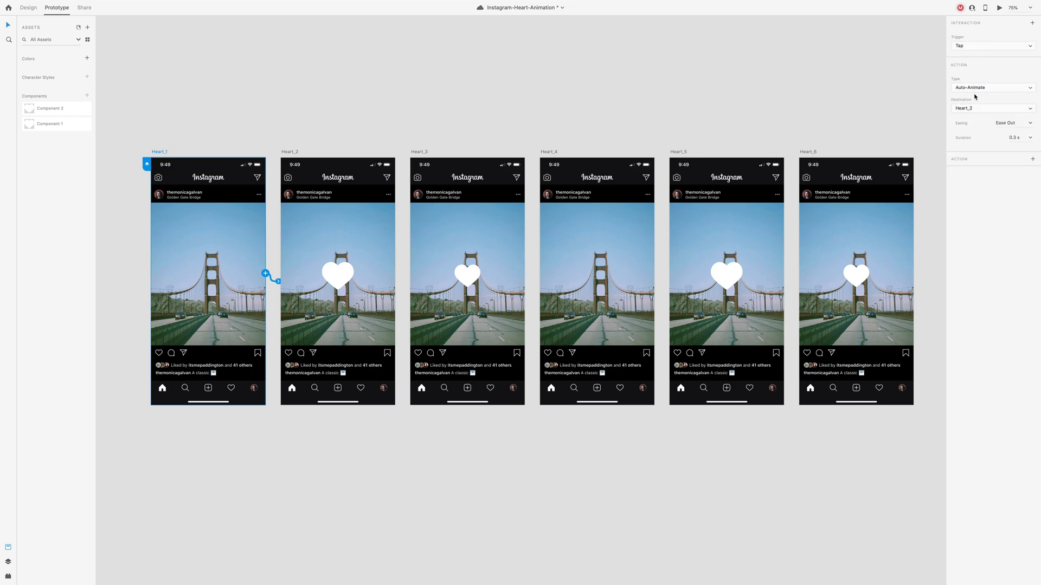
- Set the Heart_1 to Heart_2 transition to Wind Up easing with a duration of 0.1 s
{"action": "left_click", "coordinate": [1029, 124]}
{"action": "left_click", "coordinate": [1012, 170]}
{"action": "left_click", "coordinate": [1015, 138]}
{"action": "type", "text": "0.1"}
{"action": "key", "text": "Return"}
- Link the Heart_2 artboard to Heart_3 with Auto-Animate and change its trigger to Time with a 0 s delay
{"action": "left_click", "coordinate": [295, 151]}
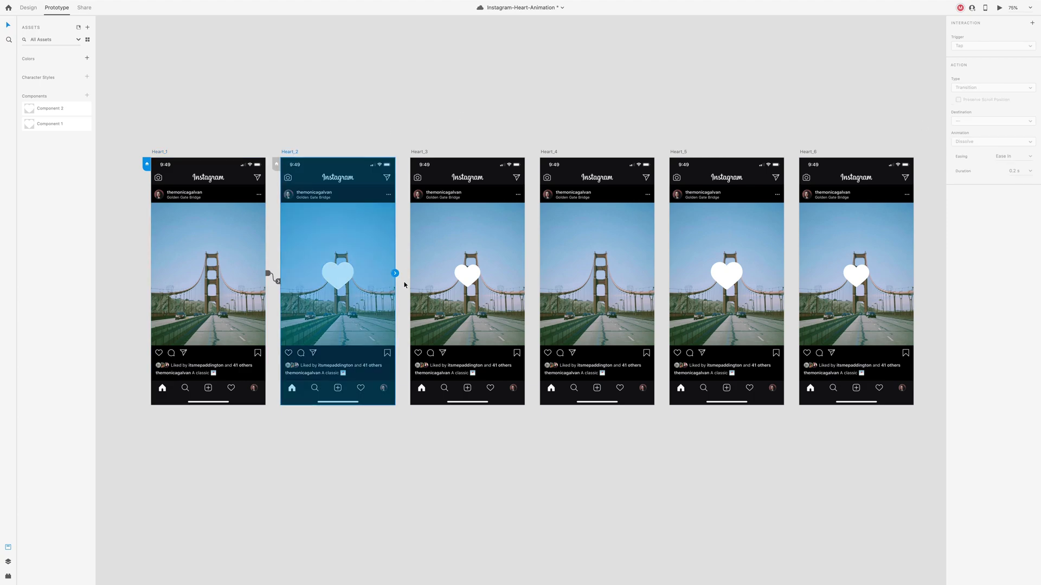
{"action": "left_click_drag", "start_coordinate": [395, 275], "coordinate": [468, 274]}
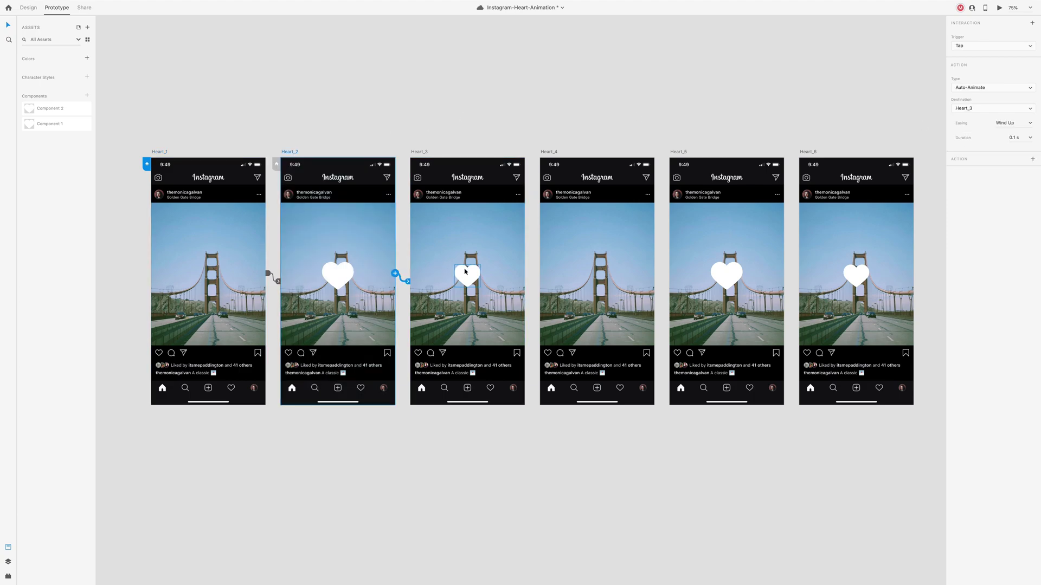
{"action": "left_click", "coordinate": [1011, 46]}
{"action": "left_click", "coordinate": [987, 59]}
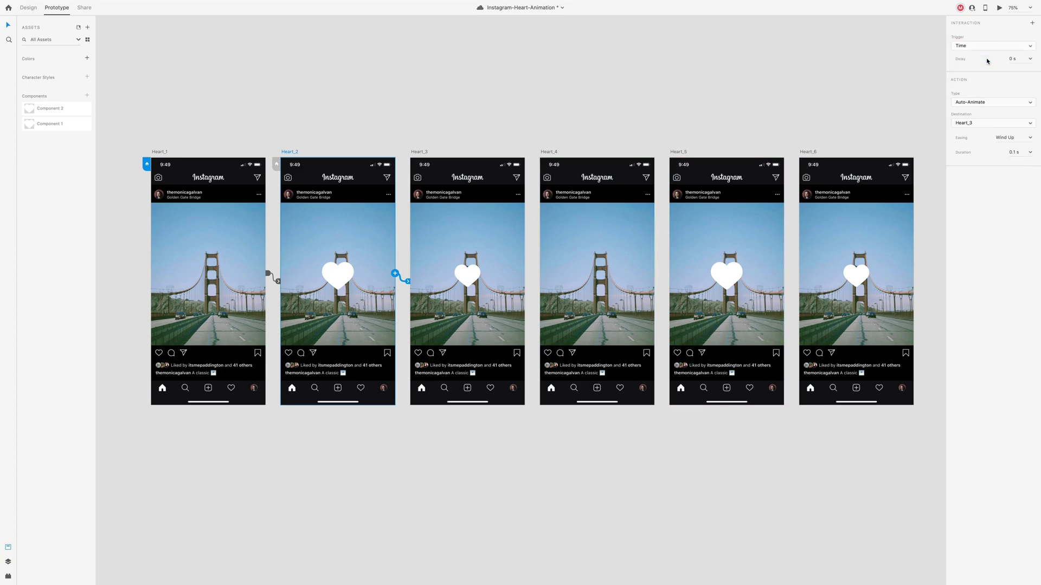
{"action": "left_click", "coordinate": [1020, 59]}
- Link the Heart_3 artboard to Heart_4 with a Time trigger, setting the delay to 0.3 s and the duration to 0.3 s
{"action": "left_click", "coordinate": [482, 234]}
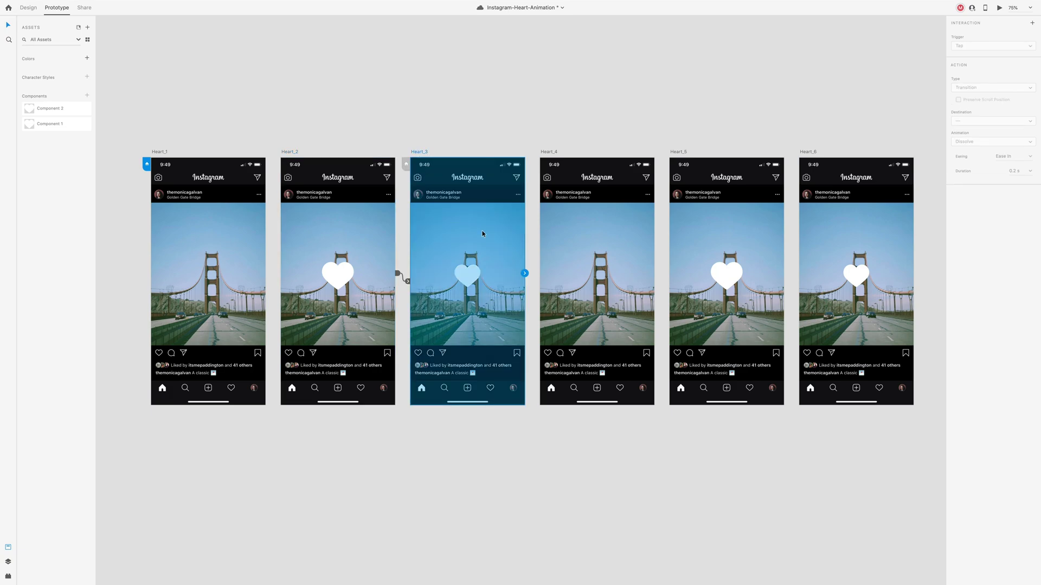
{"action": "left_click_drag", "start_coordinate": [529, 276], "coordinate": [591, 274]}
{"action": "left_click", "coordinate": [1012, 59]}
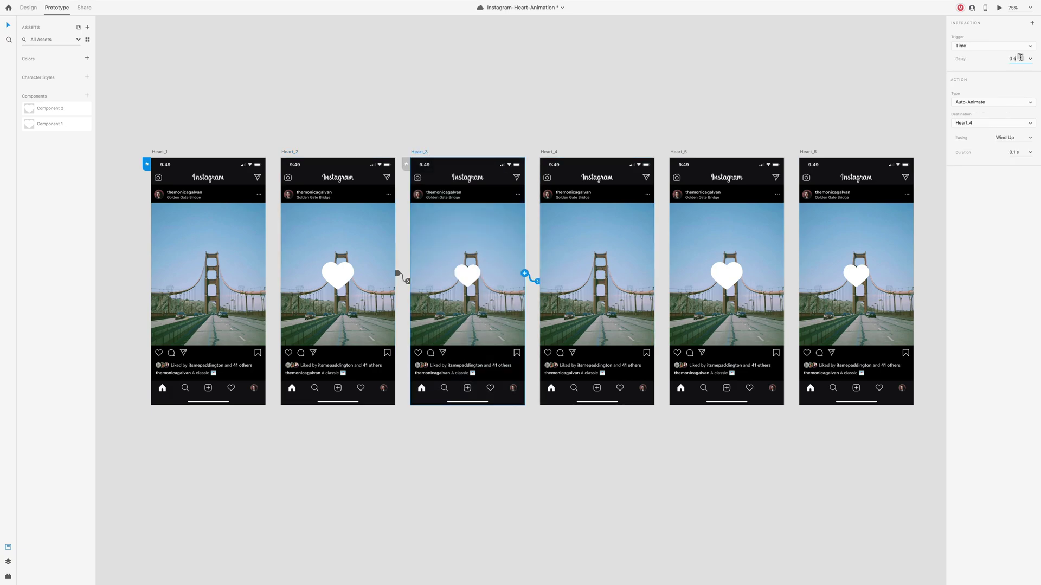
{"action": "type", "text": "0.3"}
{"action": "key", "text": "Return"}
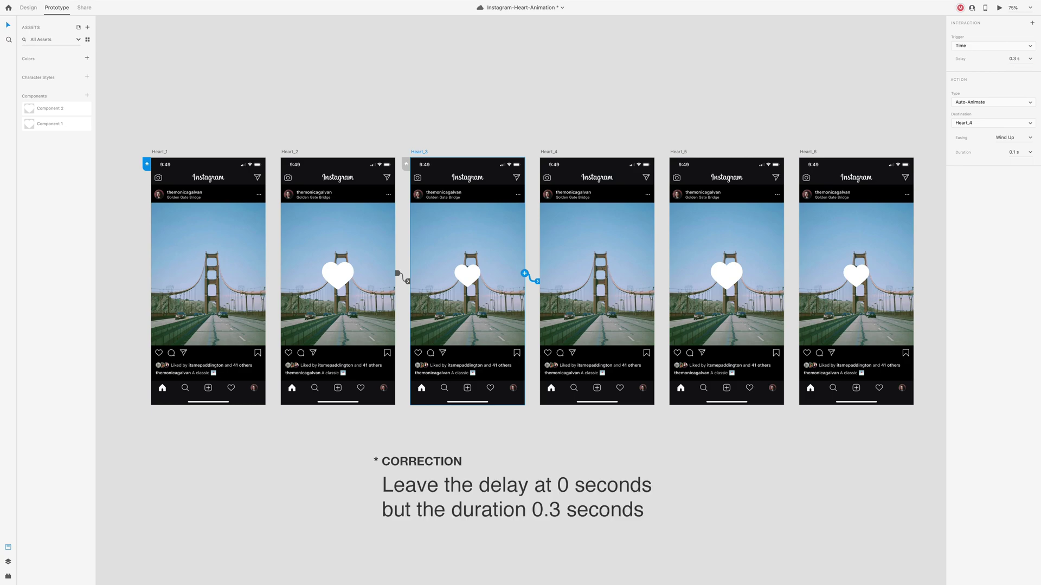
{"action": "left_click", "coordinate": [1013, 152]}
{"action": "type", "text": "3"}
{"action": "key", "text": "Return"}
- Link the Heart_4 artboard to Heart_5 with a Tap trigger, Auto-Animate and a duration of 0.1 s
{"action": "left_click", "coordinate": [555, 154]}
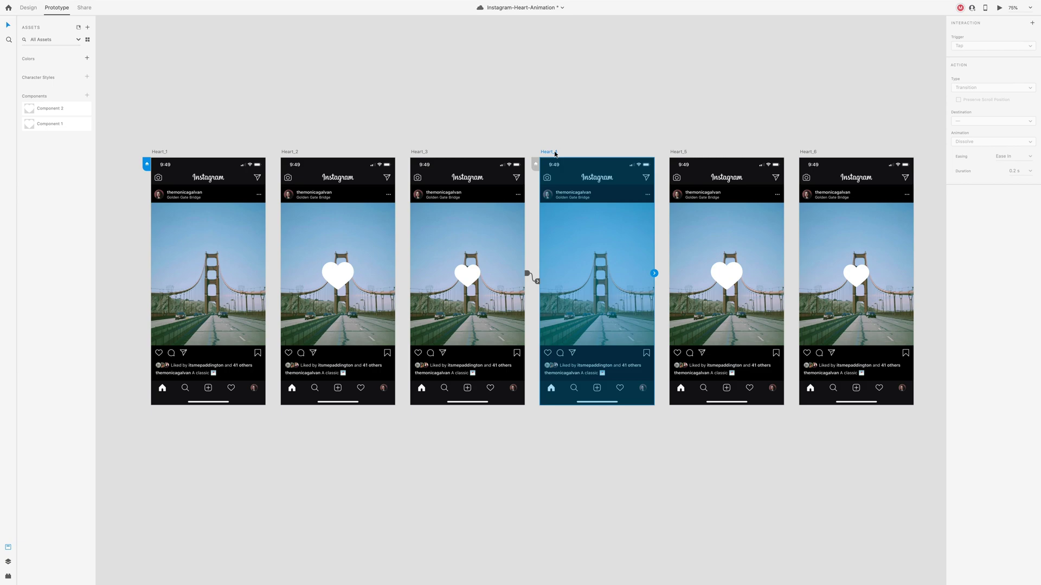
{"action": "left_click_drag", "start_coordinate": [654, 273], "coordinate": [716, 271]}
{"action": "left_click", "coordinate": [974, 48]}
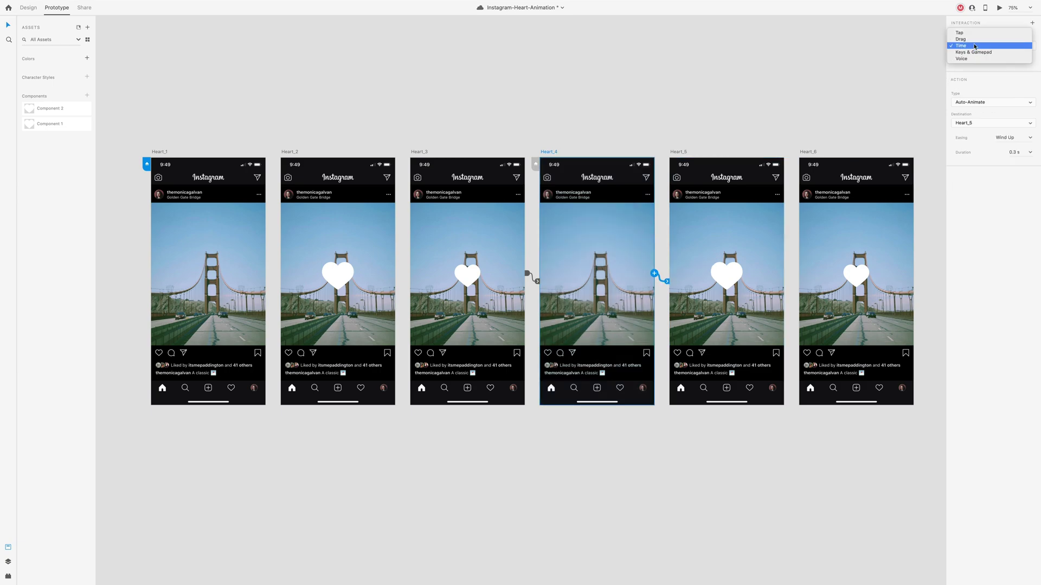
{"action": "left_click", "coordinate": [977, 36]}
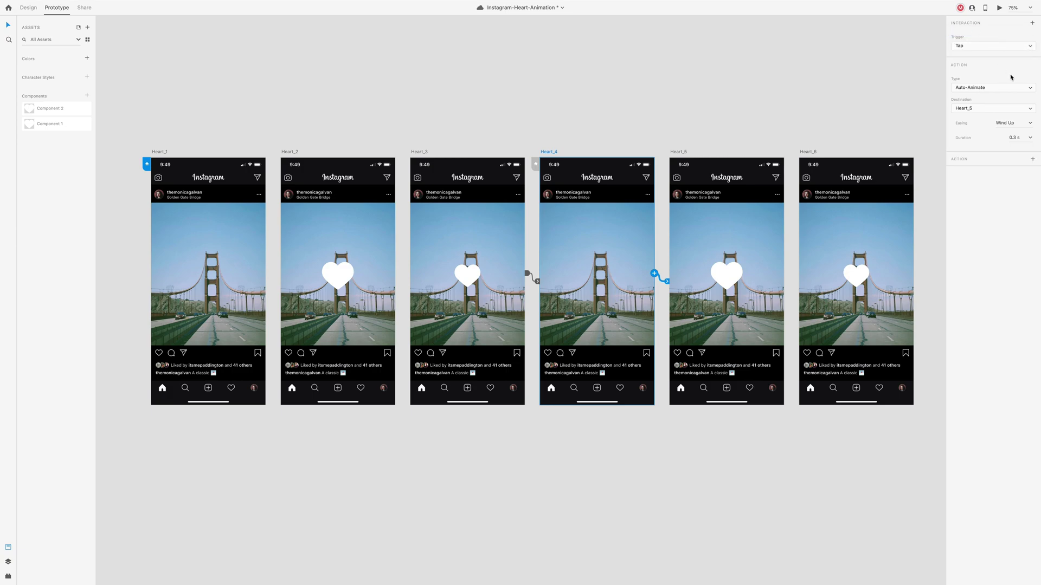
{"action": "left_click_drag", "start_coordinate": [1012, 138], "coordinate": [1039, 138]}
{"action": "type", "text": "1"}
{"action": "key", "text": "Return"}
- Link the Heart_5 artboard to Heart_6 with Auto-Animate and change its trigger to Time
{"action": "left_click", "coordinate": [678, 152]}
{"action": "scroll", "coordinate": [682, 148], "scroll_direction": "right", "scroll_amount": 4}
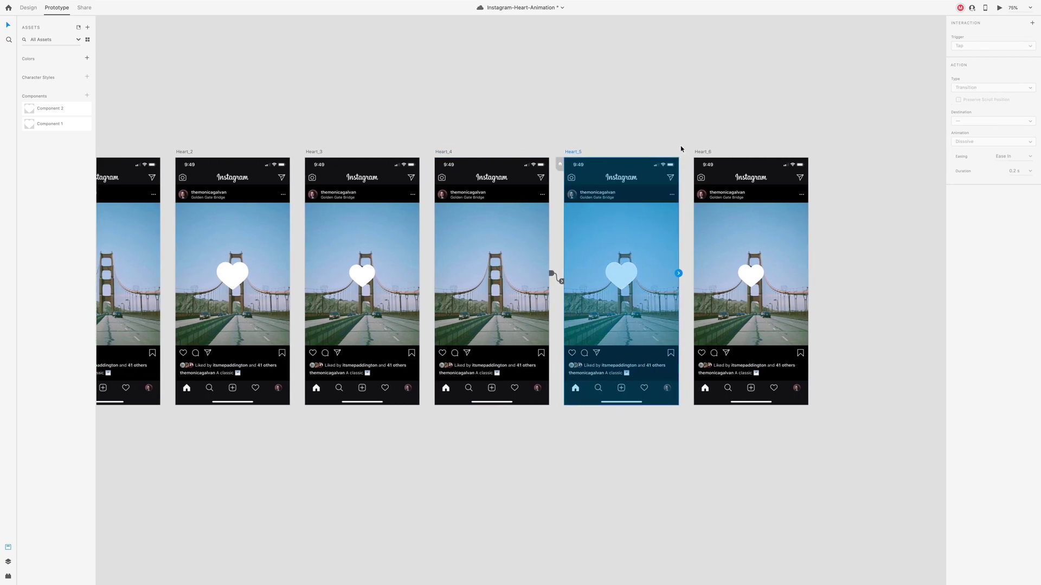
{"action": "left_click_drag", "start_coordinate": [679, 273], "coordinate": [751, 277]}
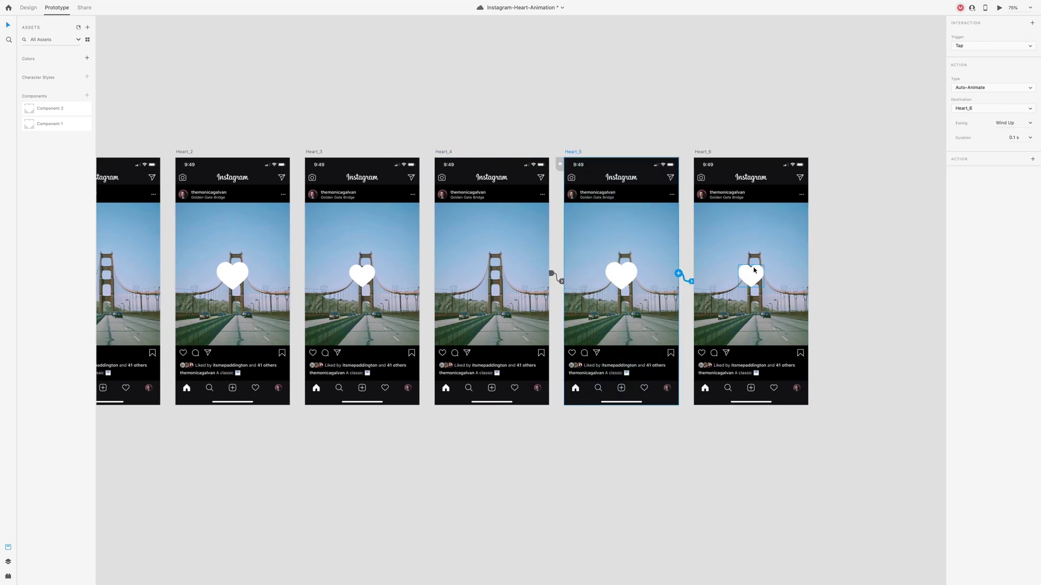
{"action": "left_click", "coordinate": [968, 45]}
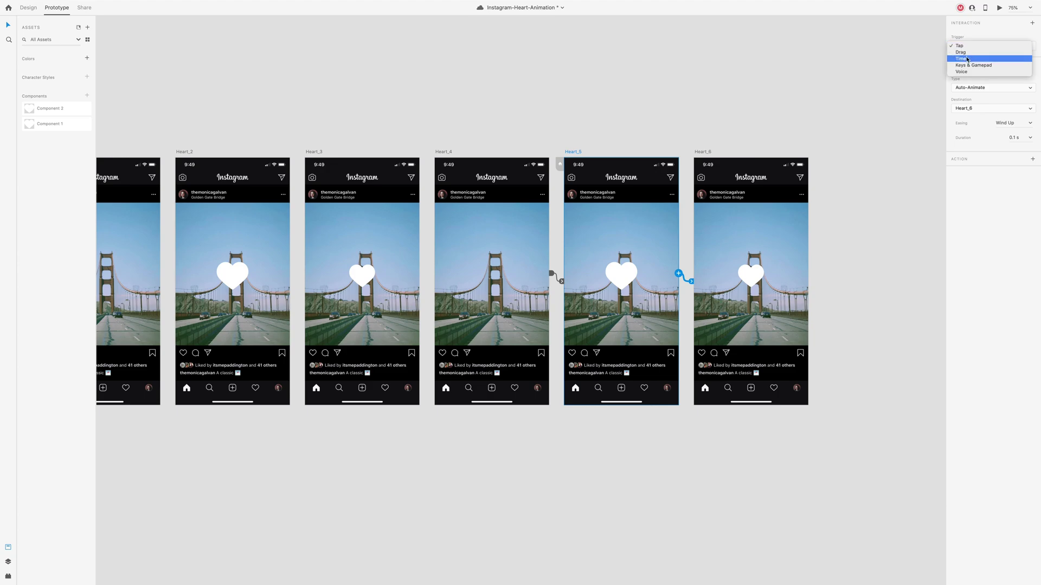
{"action": "left_click", "coordinate": [967, 59]}
- Link the Heart_6 artboard back to Heart_1 with a Time trigger and set the delay to 0 s
{"action": "left_click", "coordinate": [702, 152]}
{"action": "scroll", "coordinate": [716, 153], "scroll_direction": "left", "scroll_amount": 3}
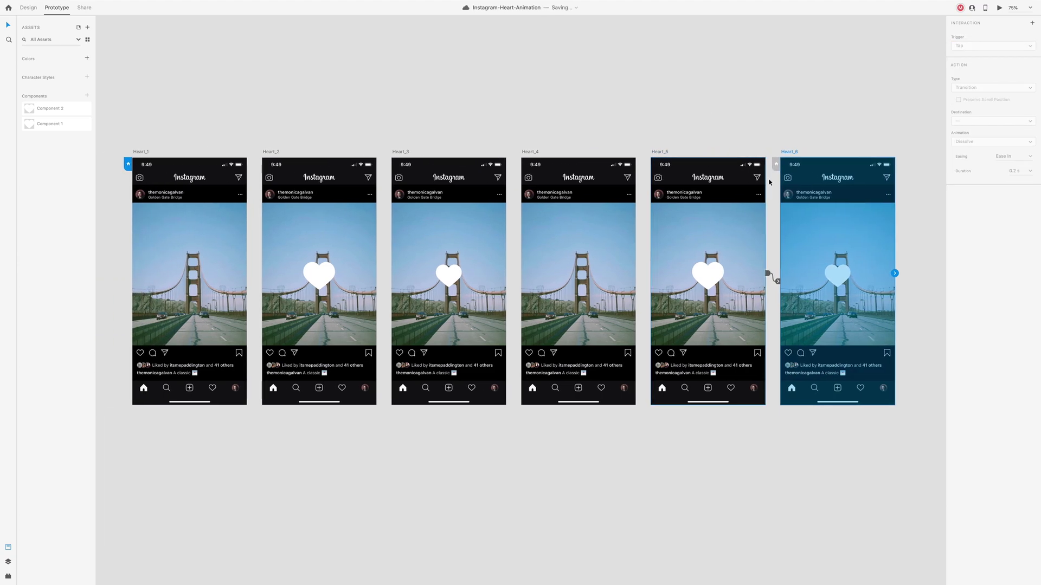
{"action": "left_click_drag", "start_coordinate": [895, 273], "coordinate": [282, 287]}
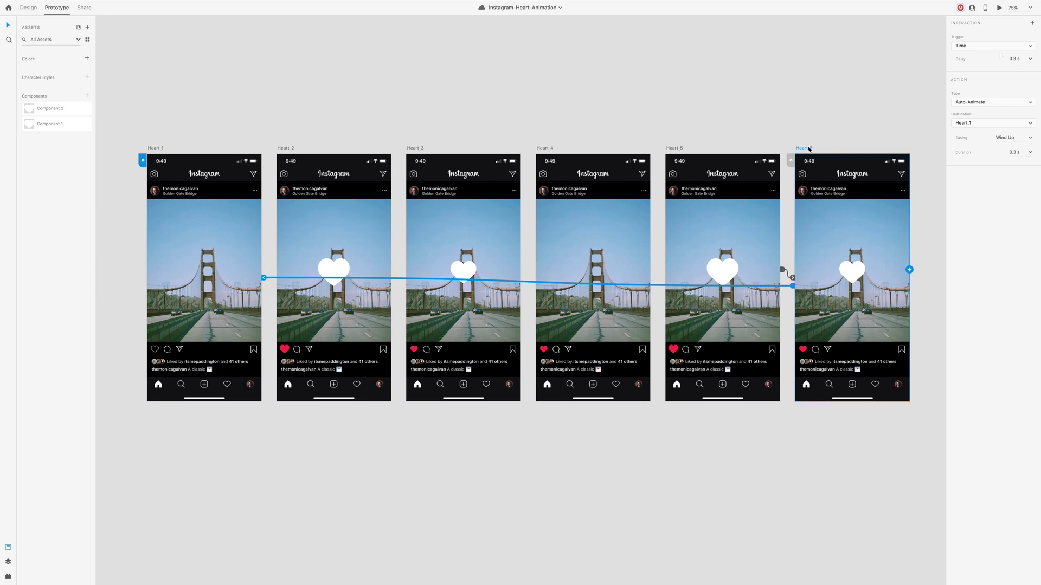
{"action": "left_click", "coordinate": [1013, 59]}
{"action": "type", "text": "0"}
{"action": "key", "text": "Return"}
- Preview the prototype from Heart_1, tap the photo to play the like animation, and close the preview
{"action": "left_click", "coordinate": [886, 76]}
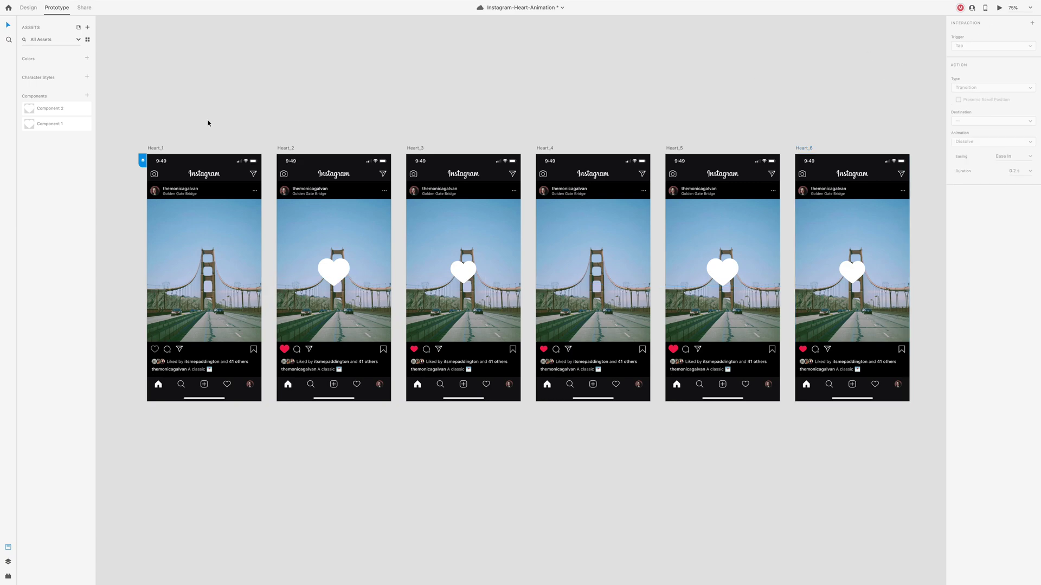
{"action": "left_click", "coordinate": [193, 156]}
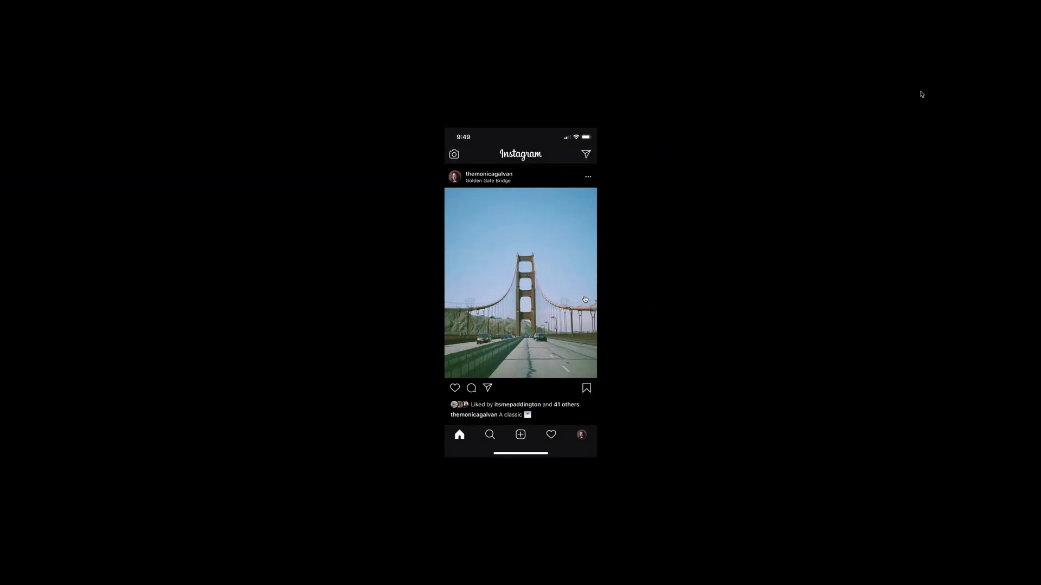
{"action": "left_click", "coordinate": [554, 299]}
{"action": "left_click", "coordinate": [553, 300]}
{"action": "left_click", "coordinate": [553, 300]}
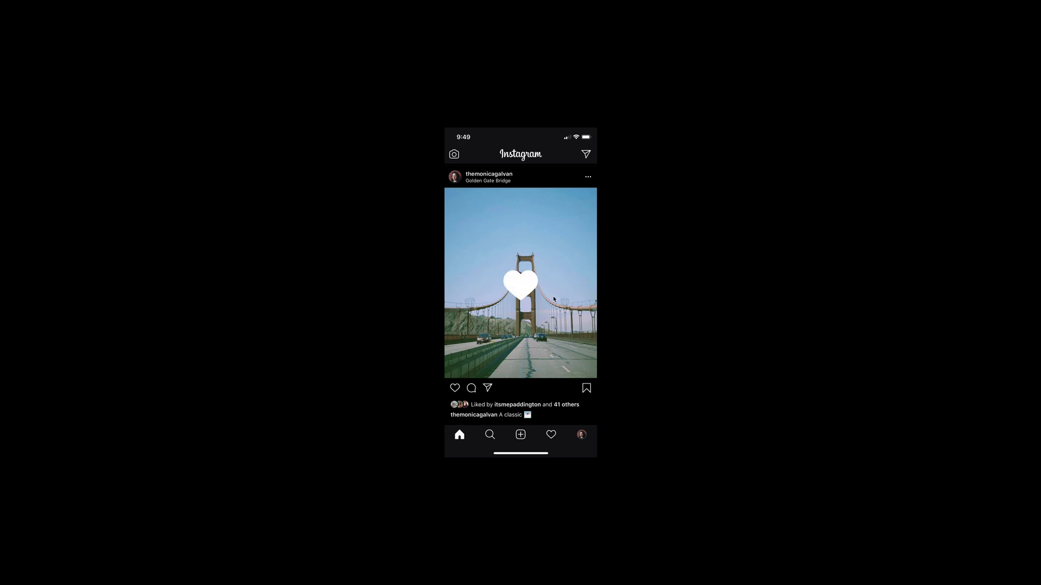
{"action": "key", "text": "super+w"}
- Paste a copy of the white heart beside the Heart_1 artboard and shrink it to about 24 × 21
{"action": "key", "text": "ctrl+v"}
{"action": "left_click_drag", "start_coordinate": [292, 311], "coordinate": [326, 351]}
{"action": "left_click_drag", "start_coordinate": [268, 373], "coordinate": [219, 416]}
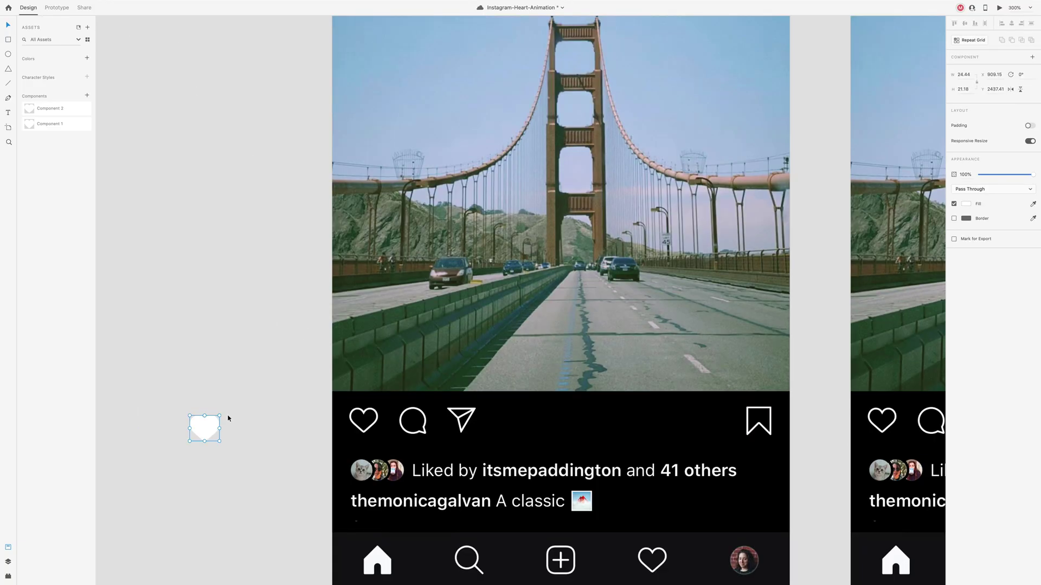
- Fill the small heart with the saved red swatch and align it over Heart_1's like icon at X 13.5, Y 629.75
{"action": "scroll", "coordinate": [339, 405], "scroll_direction": "left", "scroll_amount": 2}
{"action": "scroll", "coordinate": [339, 405], "scroll_direction": "right", "scroll_amount": 3}
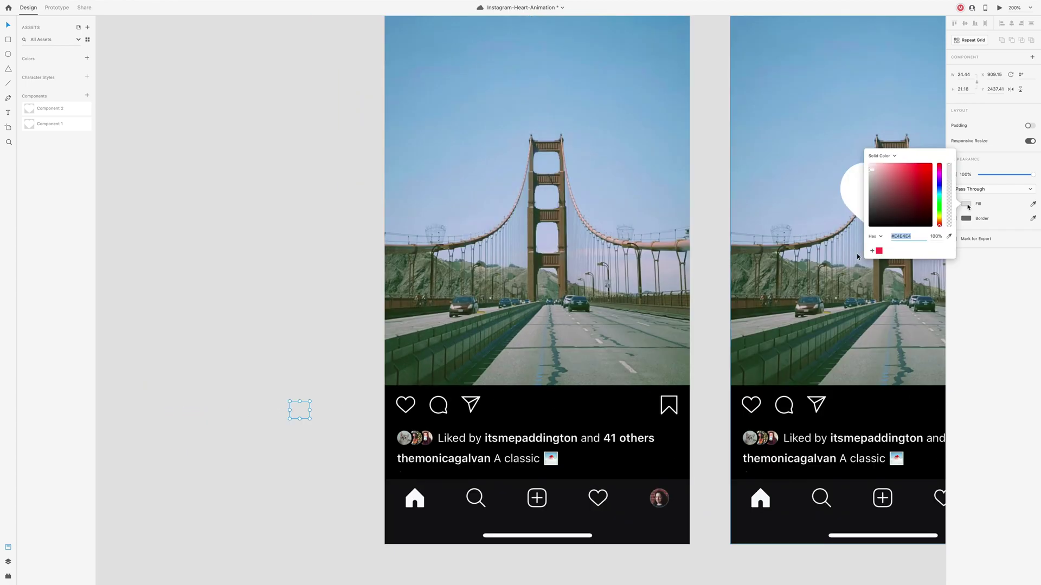
{"action": "left_click", "coordinate": [319, 378]}
{"action": "left_click_drag", "start_coordinate": [297, 411], "coordinate": [405, 405]}
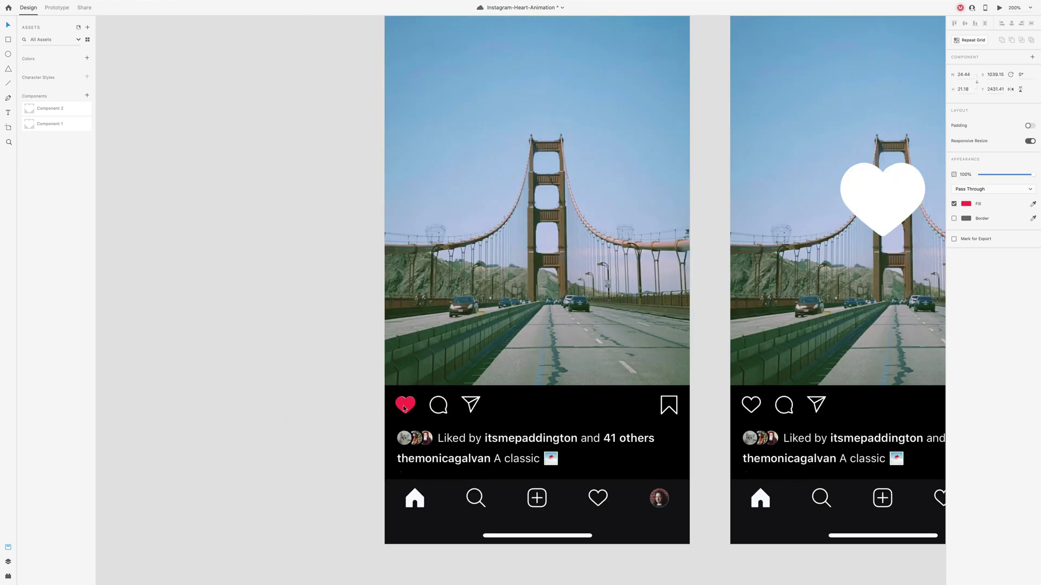
{"action": "scroll", "coordinate": [511, 307], "scroll_direction": "up", "scroll_amount": 5}
{"action": "scroll", "coordinate": [511, 307], "scroll_direction": "up", "scroll_amount": 2}
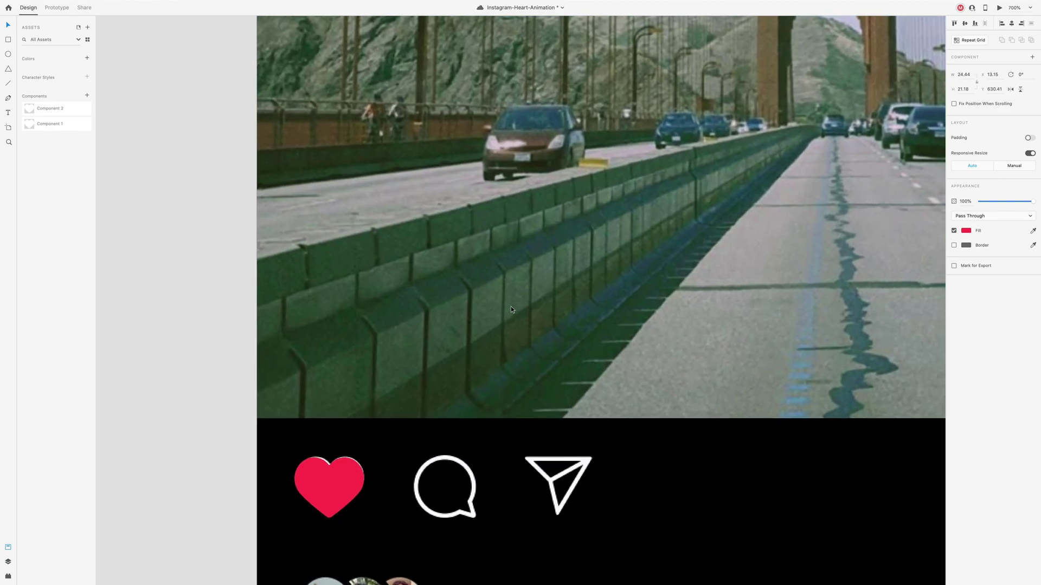
{"action": "scroll", "coordinate": [429, 323], "scroll_direction": "down", "scroll_amount": 3}
{"action": "scroll", "coordinate": [449, 331], "scroll_direction": "left", "scroll_amount": 2}
{"action": "left_click_drag", "start_coordinate": [386, 378], "coordinate": [387, 377]}
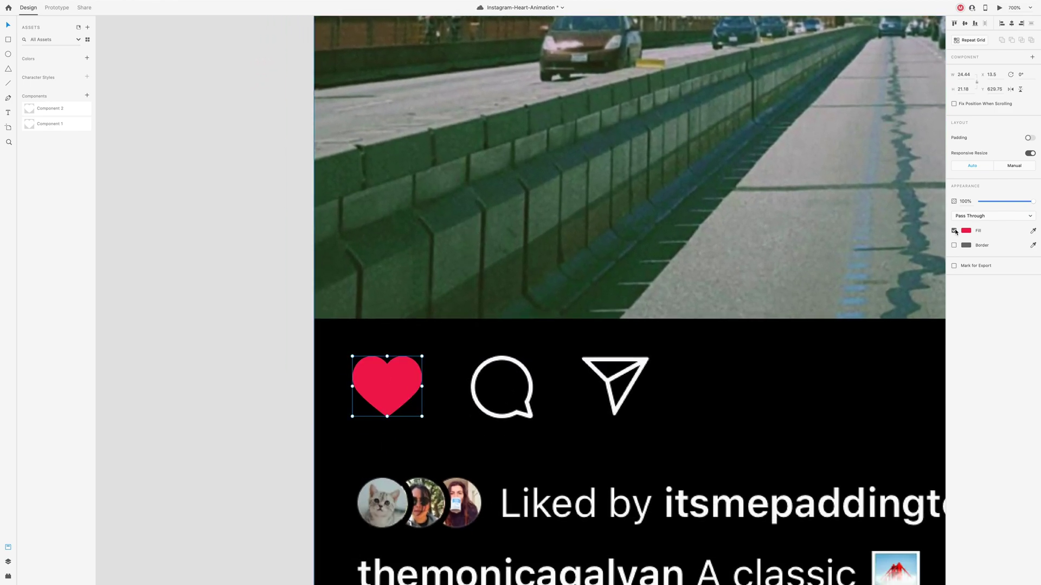
- Fill Heart_1's small heart with black sampled from the background and add a white border sampled from the share icon
{"action": "left_click", "coordinate": [1033, 231]}
{"action": "left_click", "coordinate": [767, 409]}
{"action": "left_click", "coordinate": [954, 245]}
{"action": "left_click", "coordinate": [1033, 245]}
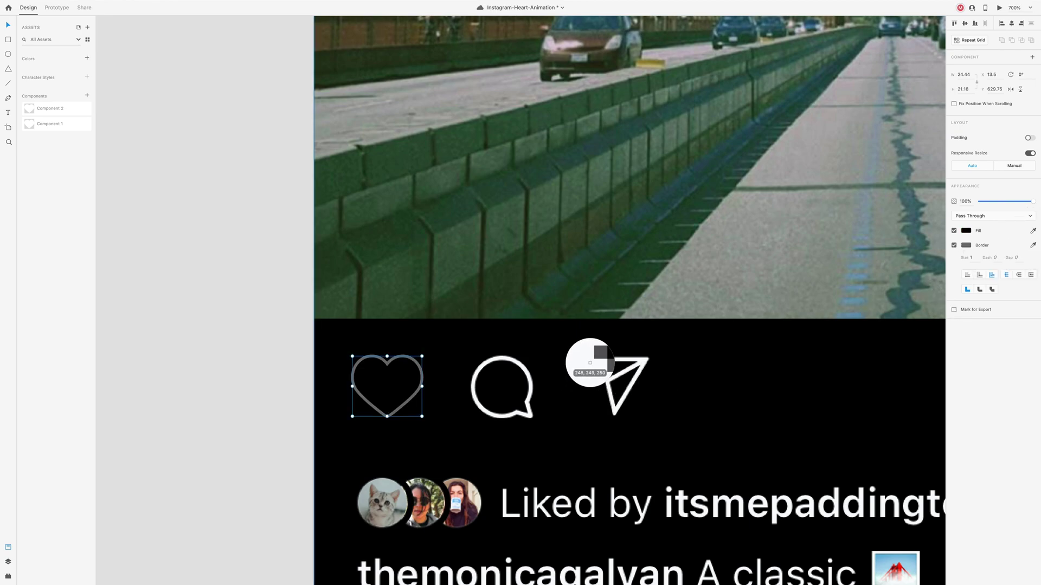
{"action": "left_click", "coordinate": [590, 367]}
{"action": "left_click", "coordinate": [255, 434]}
- Copy the outlined heart onto Heart_2's like icon, fill it with the saved red swatch and remove its border
{"action": "left_click", "coordinate": [400, 376]}
{"action": "scroll", "coordinate": [400, 376], "scroll_direction": "down", "scroll_amount": 5}
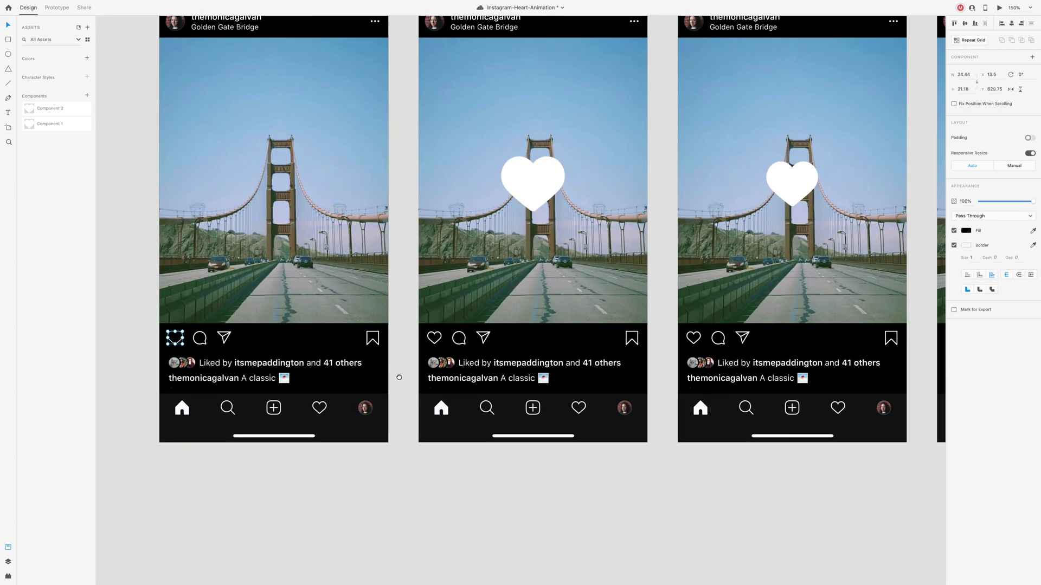
{"action": "left_click", "coordinate": [515, 353]}
{"action": "double_click", "coordinate": [434, 338]}
{"action": "left_click", "coordinate": [966, 231]}
{"action": "left_click", "coordinate": [878, 278]}
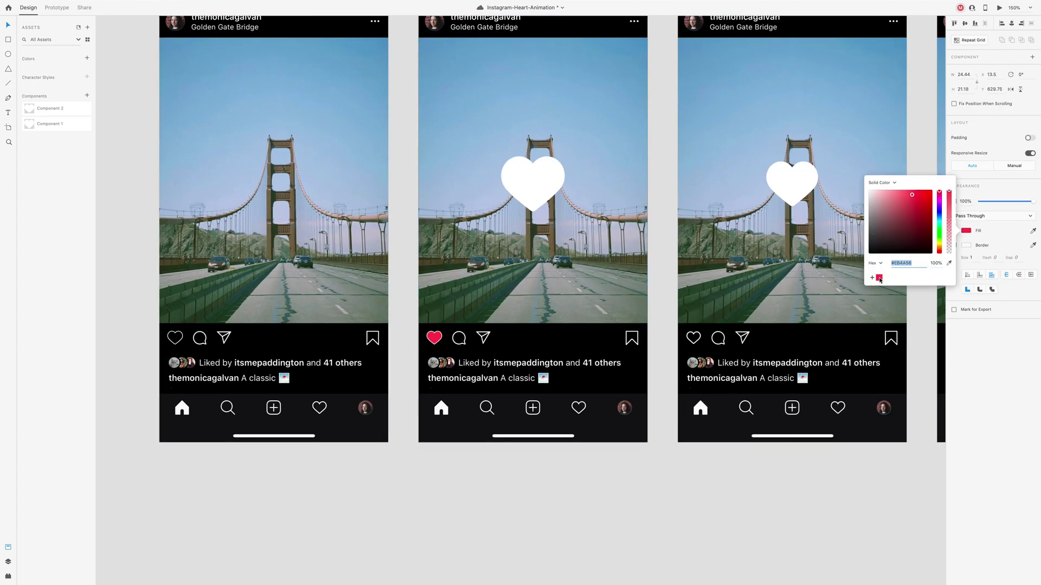
{"action": "left_click", "coordinate": [994, 238]}
{"action": "left_click", "coordinate": [954, 245]}
- Copy Heart_2's red like heart and paste it onto the Heart_3, Heart_4, Heart_5 and Heart_6 artboards
{"action": "key", "text": "super+c"}
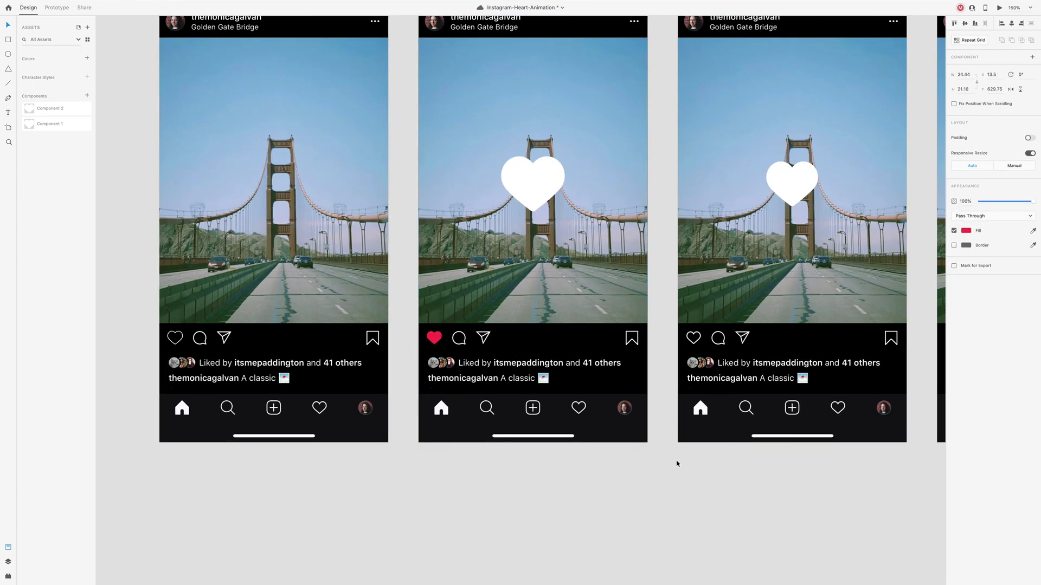
{"action": "left_click", "coordinate": [721, 348]}
{"action": "key", "text": "super+v"}
{"action": "scroll", "coordinate": [723, 347], "scroll_direction": "right", "scroll_amount": 10}
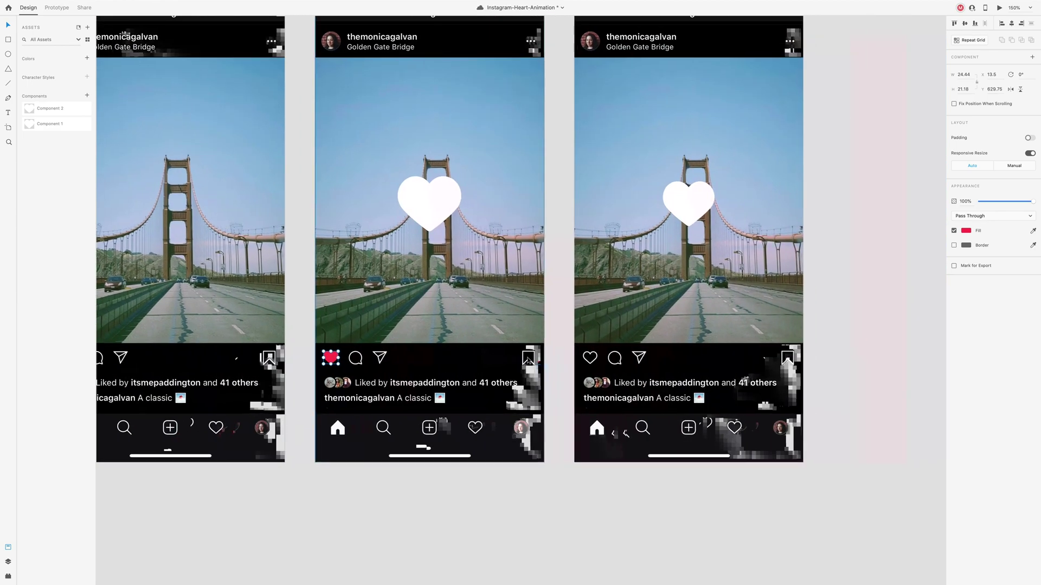
{"action": "left_click", "coordinate": [619, 359]}
{"action": "key", "text": "super+v"}
{"action": "scroll", "coordinate": [501, 382], "scroll_direction": "left", "scroll_amount": 3}
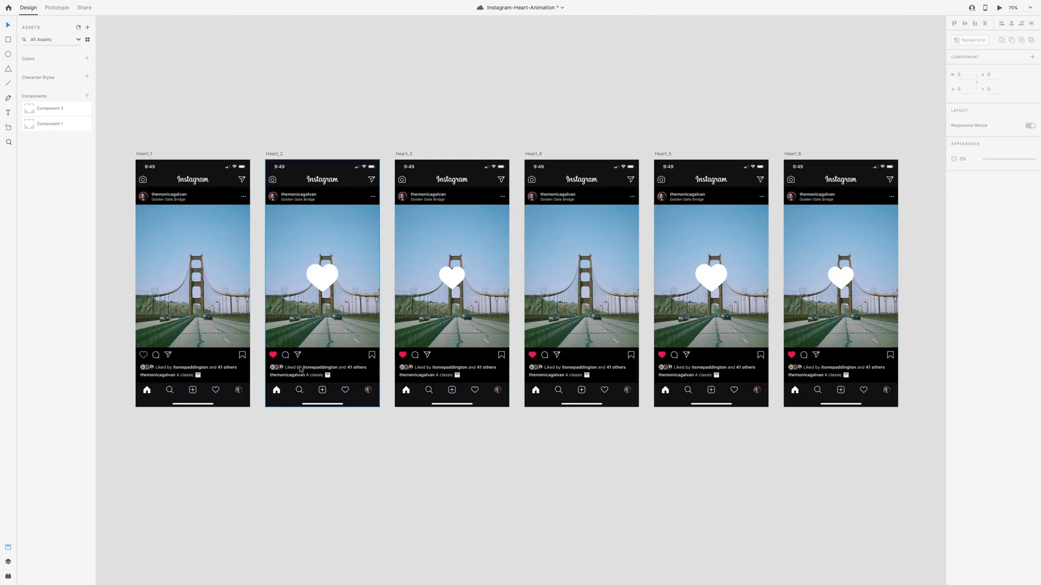
- Try toggling the border on the small red hearts of the Heart_2 to Heart_6 artboards together
{"action": "double_click", "coordinate": [273, 355]}
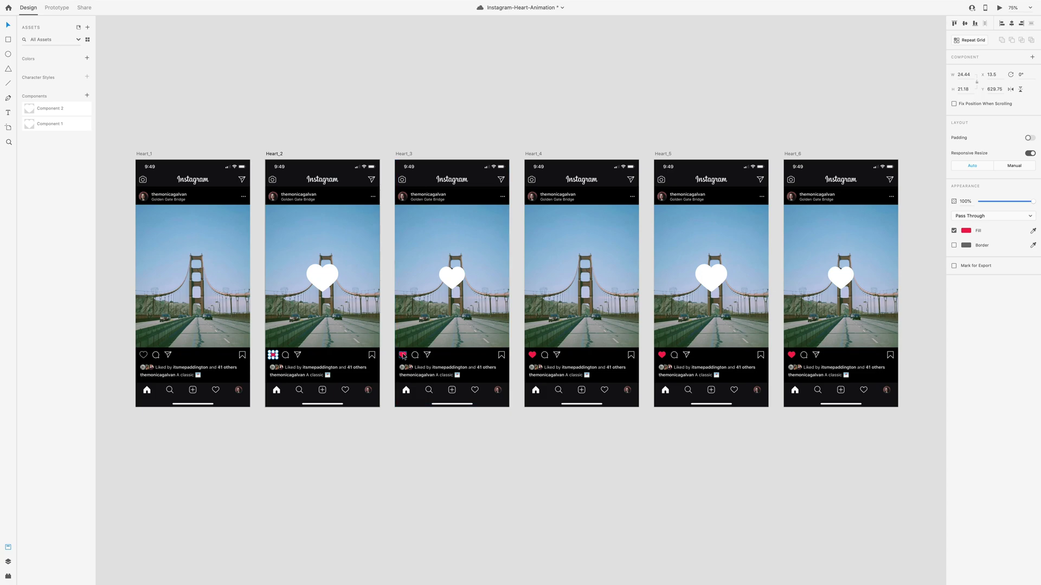
{"action": "left_click", "coordinate": [533, 356], "text": "shift"}
{"action": "left_click", "coordinate": [662, 355], "text": "shift"}
{"action": "left_click", "coordinate": [791, 355], "text": "shift"}
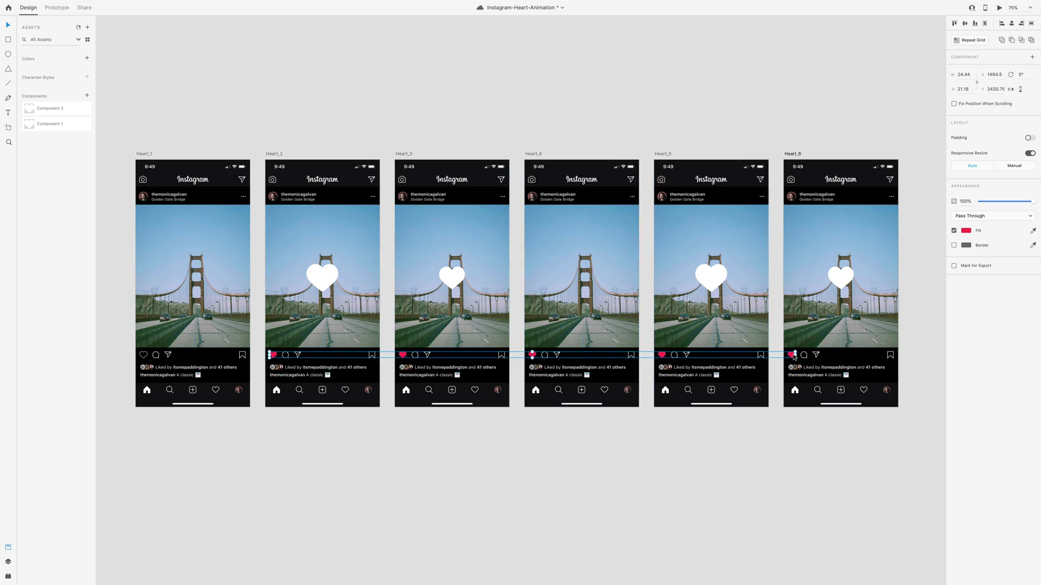
{"action": "left_click", "coordinate": [954, 246]}
- Enlarge the small red like heart on Heart_2 from its center to about 32 × 28
{"action": "scroll", "coordinate": [470, 503], "scroll_direction": "up", "scroll_amount": 5}
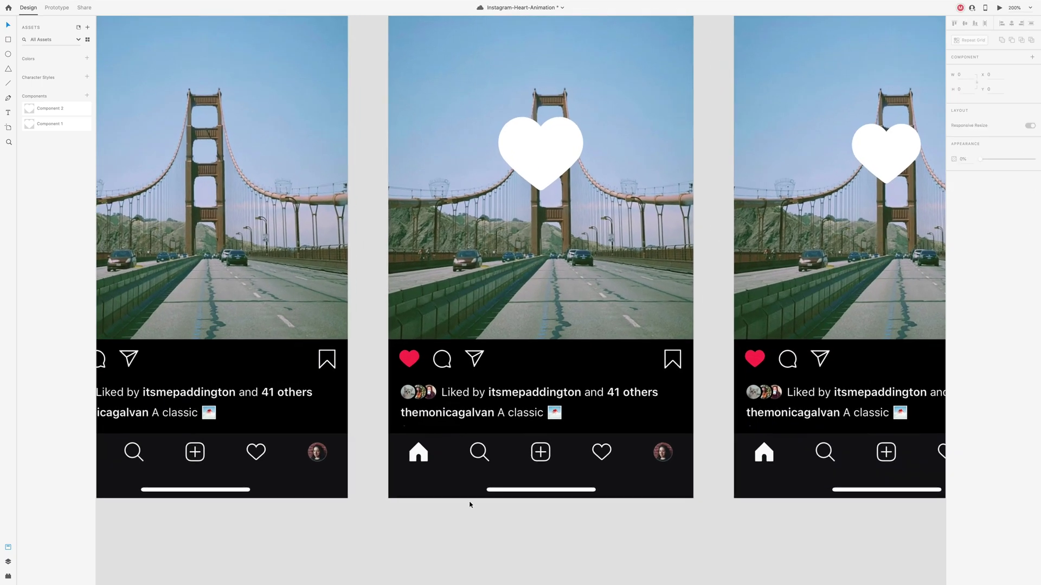
{"action": "left_click", "coordinate": [409, 358]}
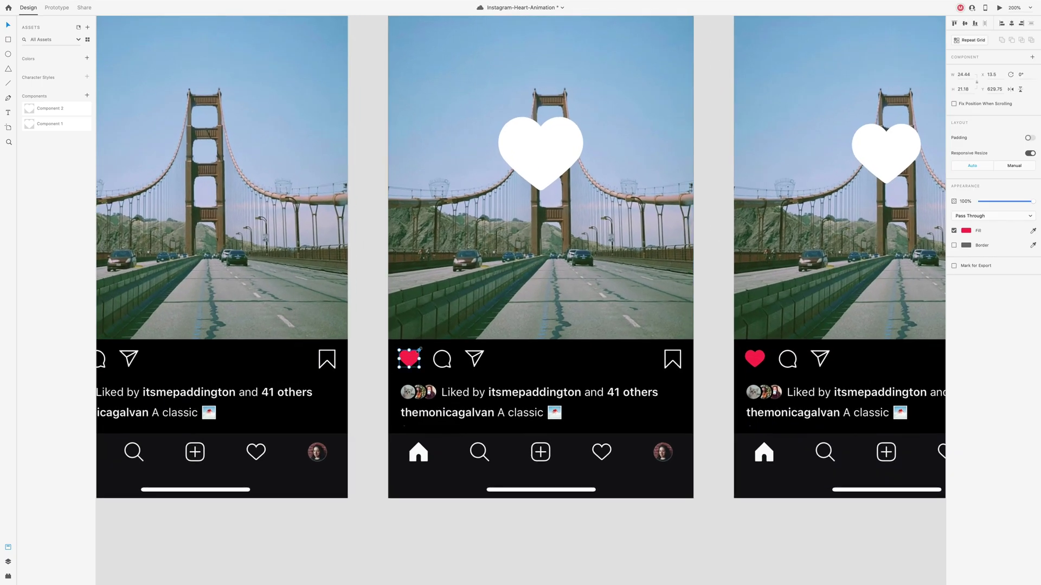
{"action": "left_click_drag", "start_coordinate": [419, 349], "coordinate": [423, 347]}
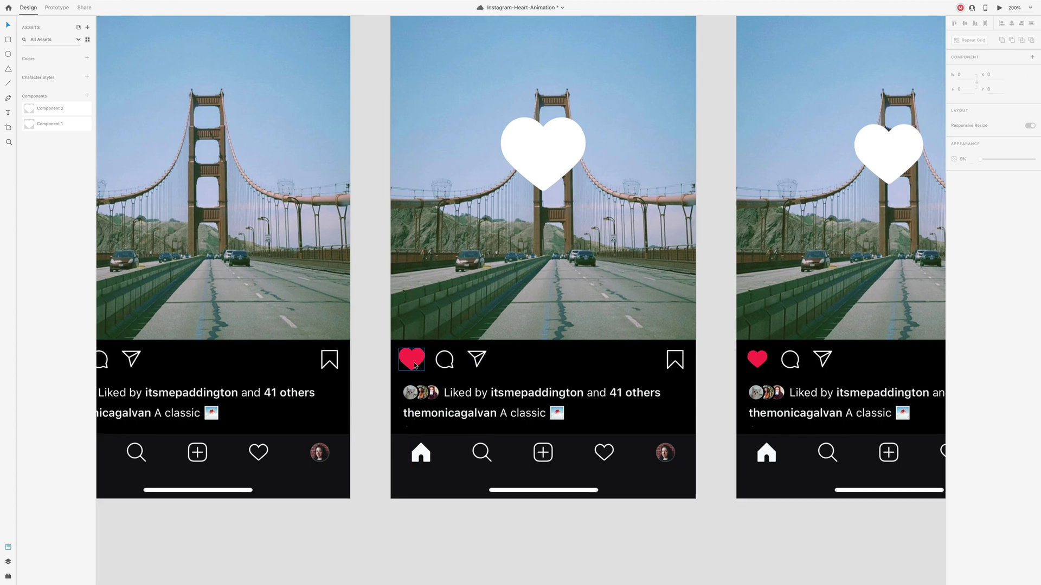
- Replace the small red like heart on Heart_5 with a copy of Heart_2's enlarged red heart
{"action": "left_click", "coordinate": [414, 363]}
{"action": "key", "text": "super+minus"}
{"action": "key", "text": "super+minus"}
{"action": "key", "text": "super+minus"}
{"action": "scroll", "coordinate": [676, 392], "scroll_direction": "right", "scroll_amount": 4}
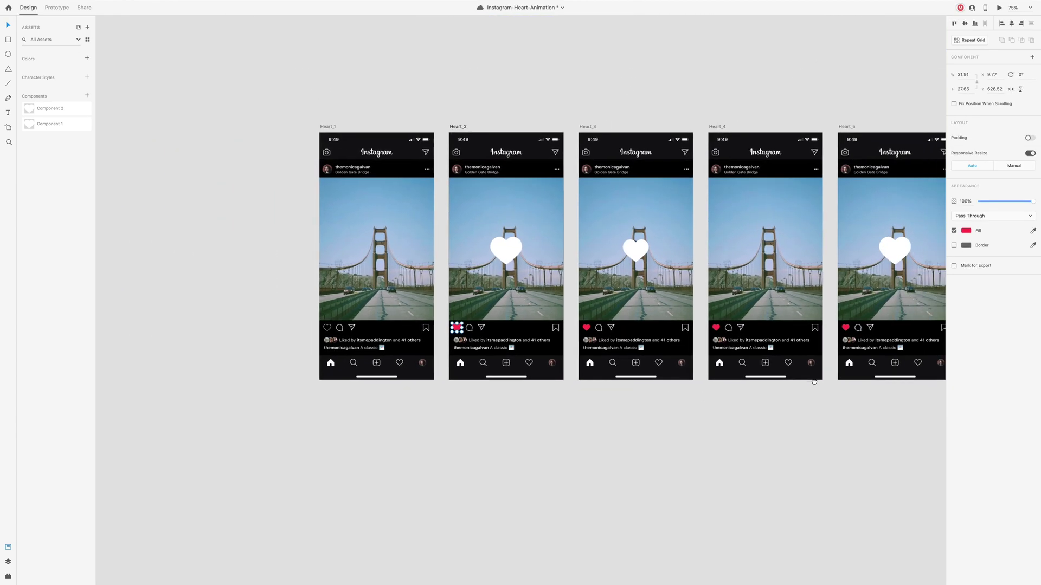
{"action": "left_click", "coordinate": [460, 423]}
{"action": "left_click", "coordinate": [652, 352]}
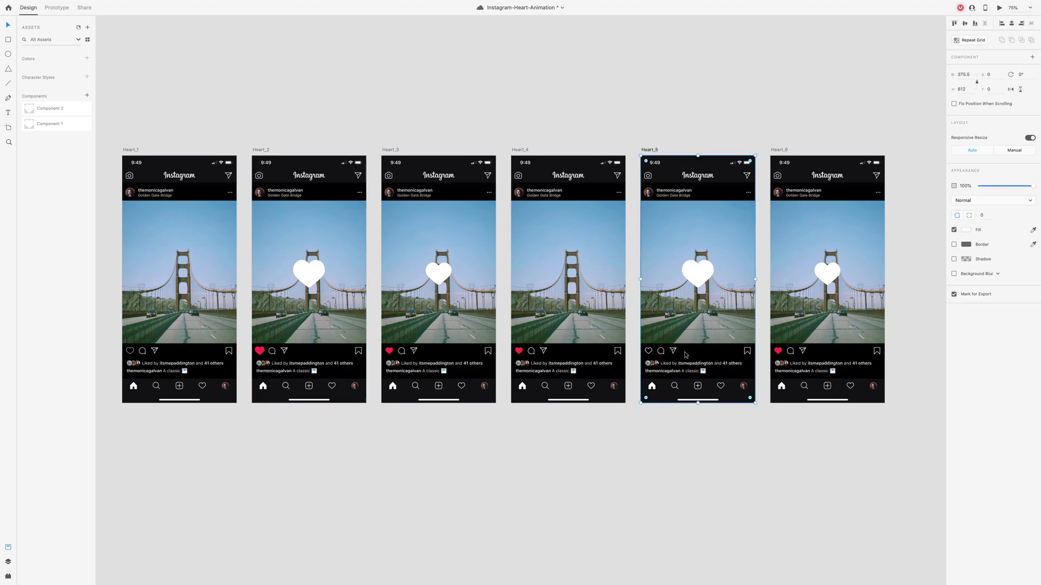
{"action": "left_click", "coordinate": [613, 495]}
{"action": "left_click_drag", "start_coordinate": [360, 437], "coordinate": [388, 439]}
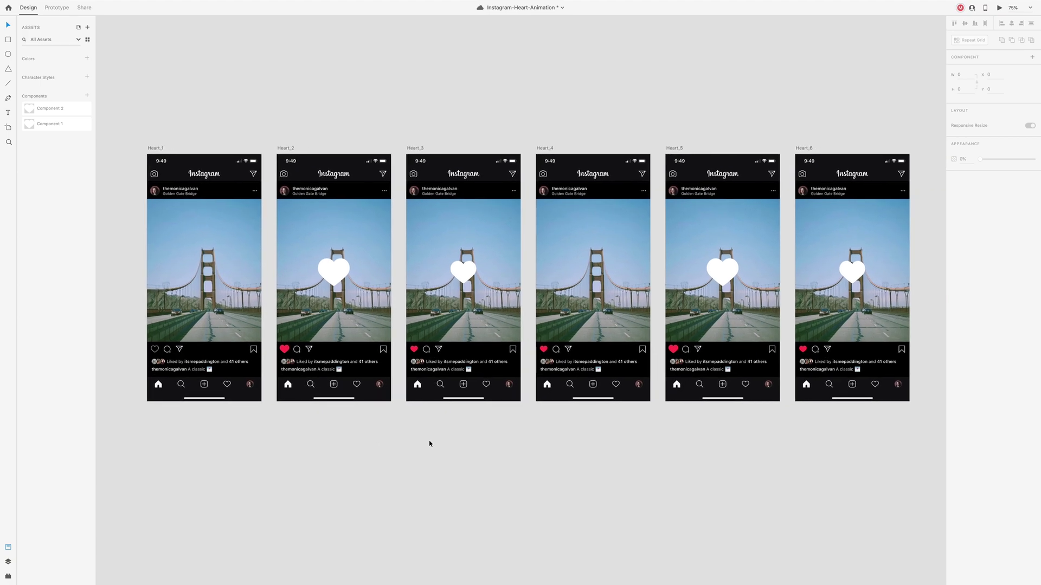
- Preview the prototype from Heart_1 and tap the like icon repeatedly to check the small heart's animation
{"action": "left_click", "coordinate": [155, 148]}
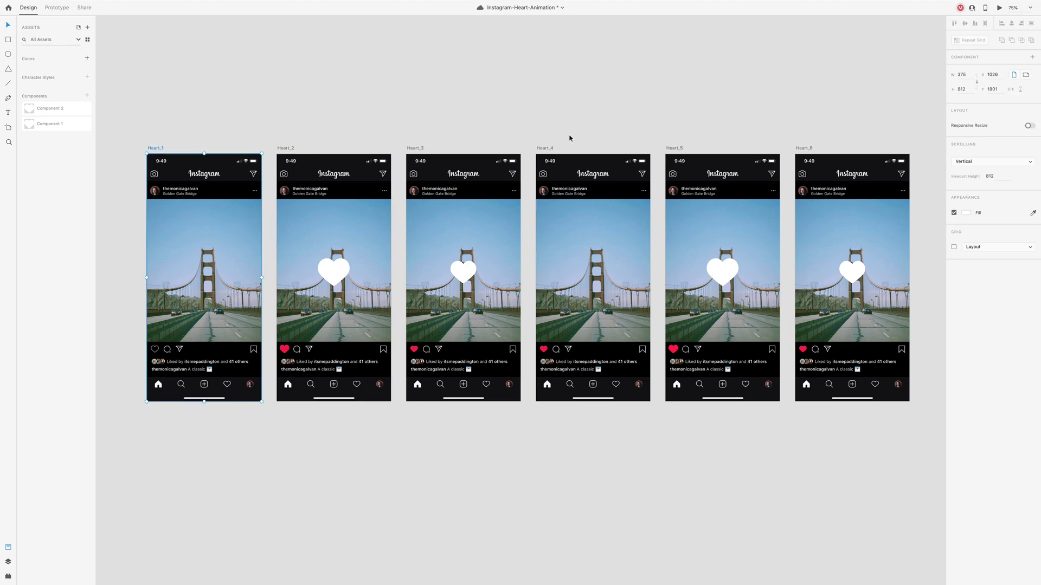
{"action": "left_click", "coordinate": [1001, 8]}
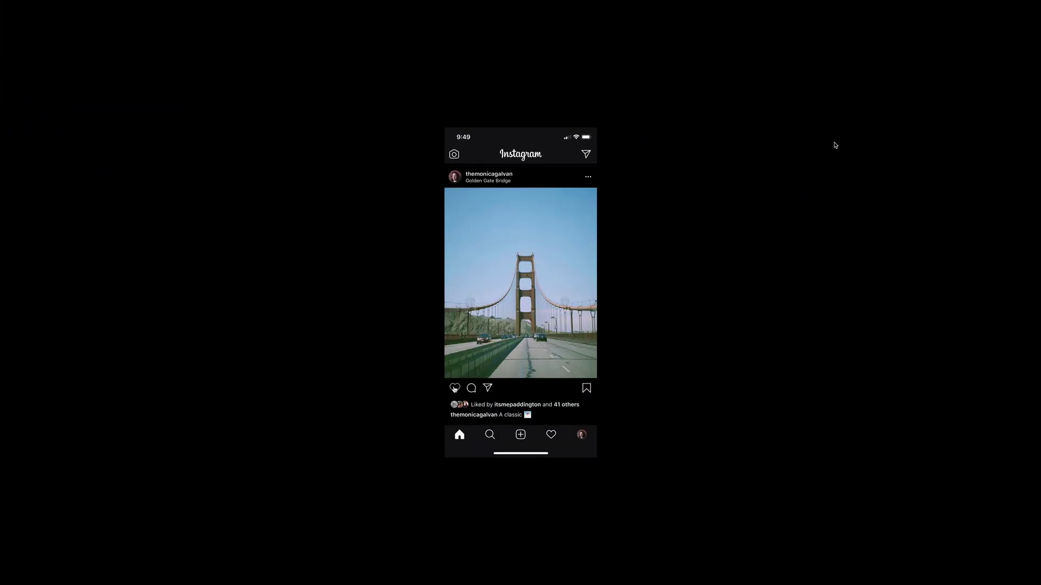
{"action": "left_click", "coordinate": [455, 388]}
{"action": "left_click", "coordinate": [455, 388]}
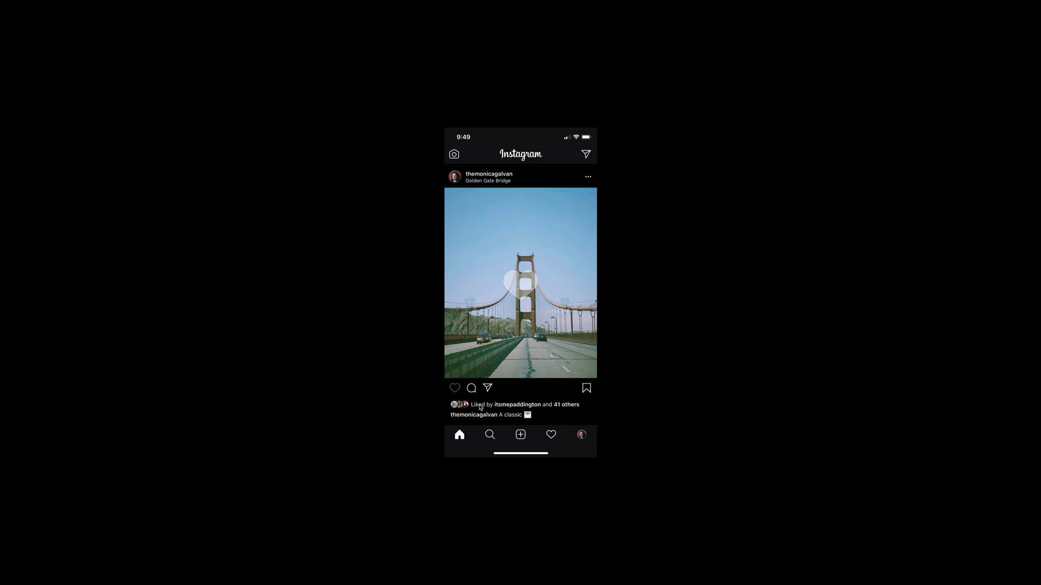
{"action": "left_click", "coordinate": [455, 388]}
{"action": "left_click", "coordinate": [456, 388]}
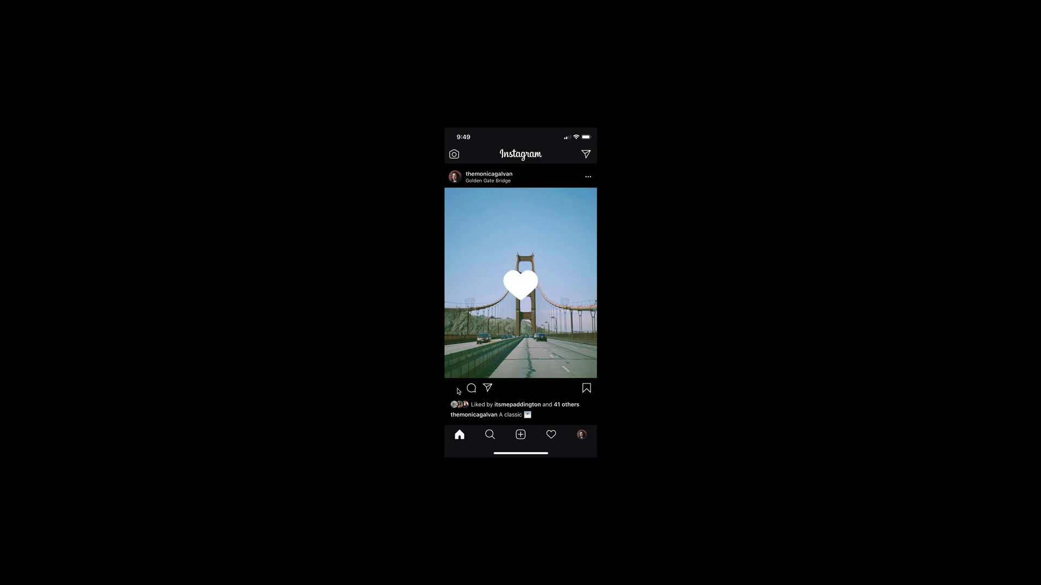